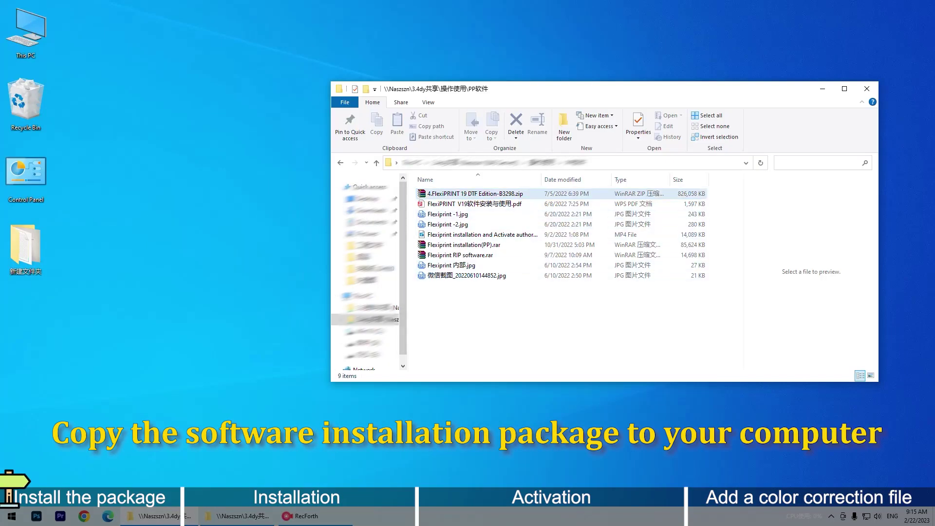
# - Copy the FlexiPRINT 19 DTF Edition zip into a new desktop folder named New folder
pyautogui.click(475, 194)
pyautogui.rightClick(474, 194)
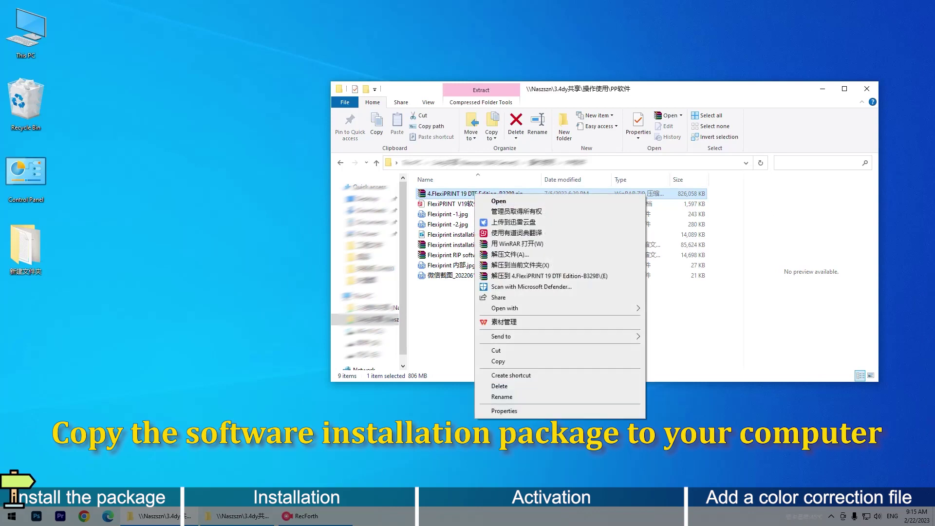
pyautogui.click(498, 361)
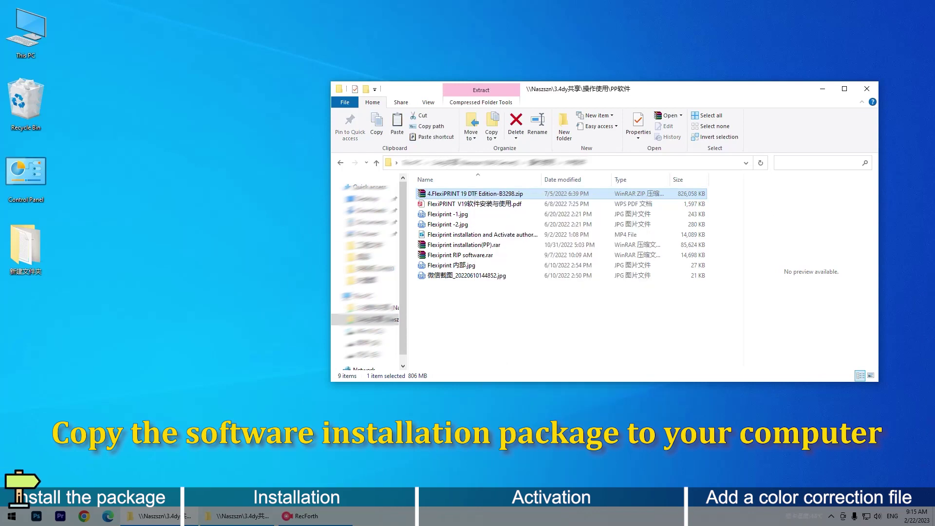
pyautogui.rightClick(180, 220)
pyautogui.moveTo(224, 302)
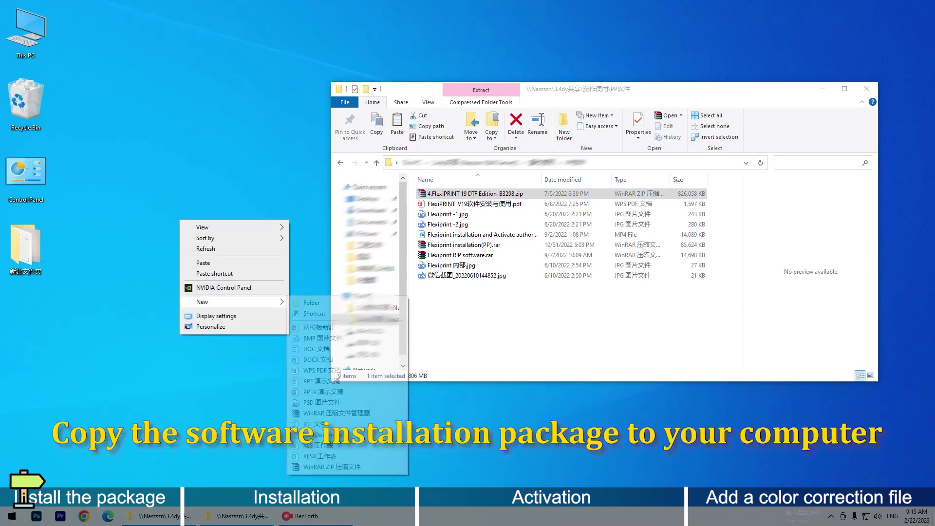
pyautogui.click(311, 303)
pyautogui.press('Return')
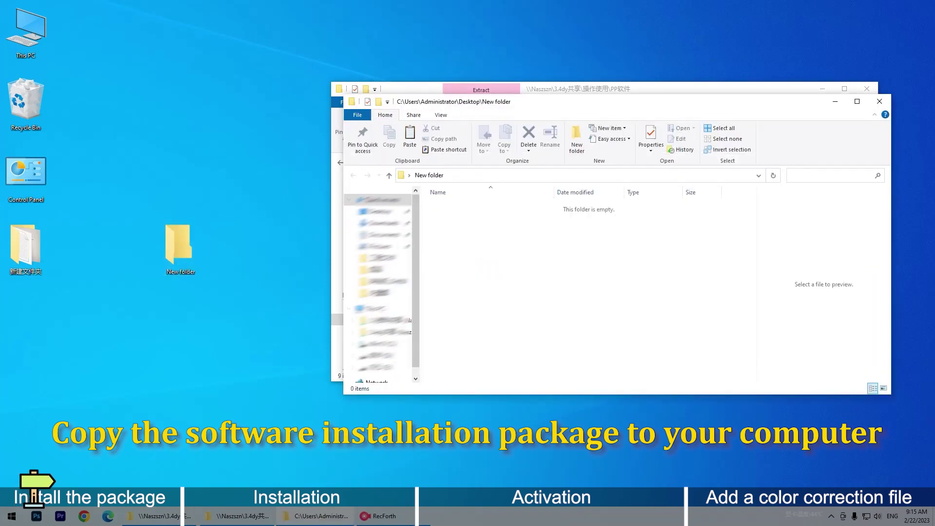
pyautogui.rightClick(461, 243)
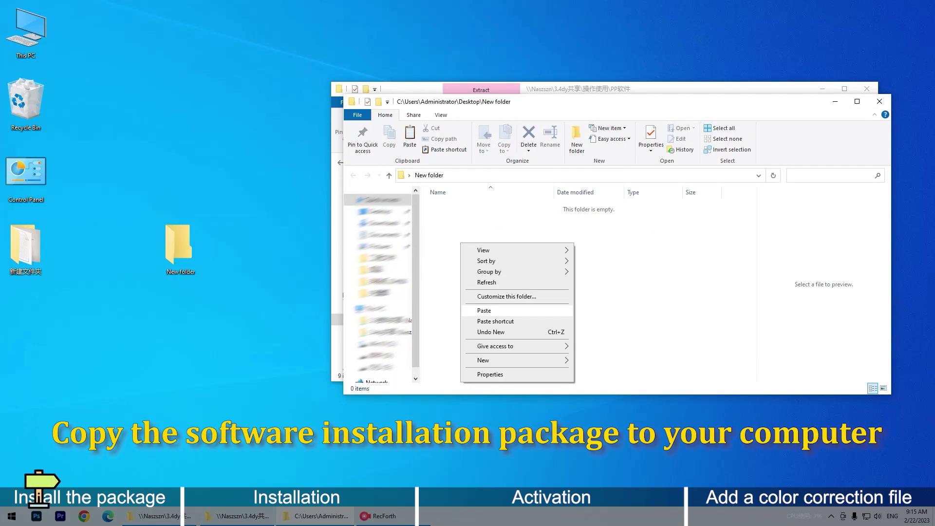
pyautogui.click(484, 310)
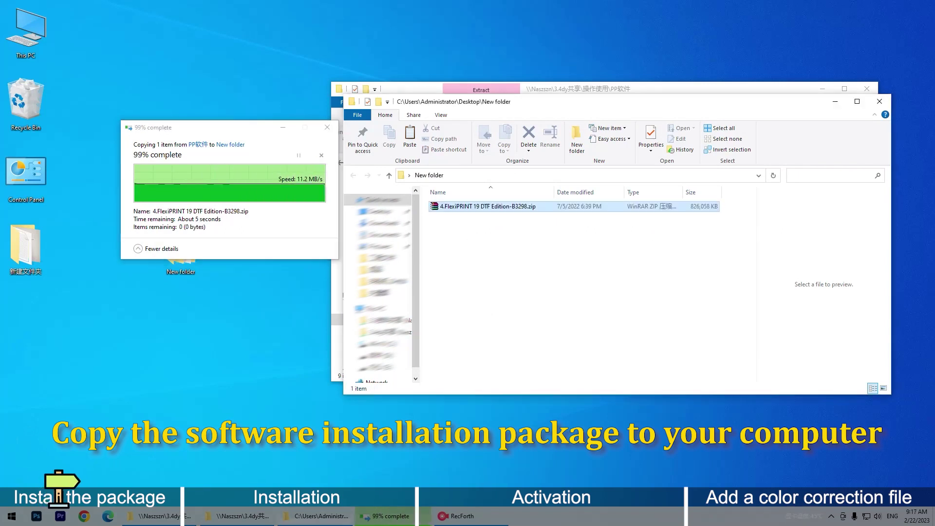
# - Close the network share window and minimize the New folder window
pyautogui.moveTo(695, 101); pyautogui.dragTo(502, 101)
pyautogui.click(779, 89)
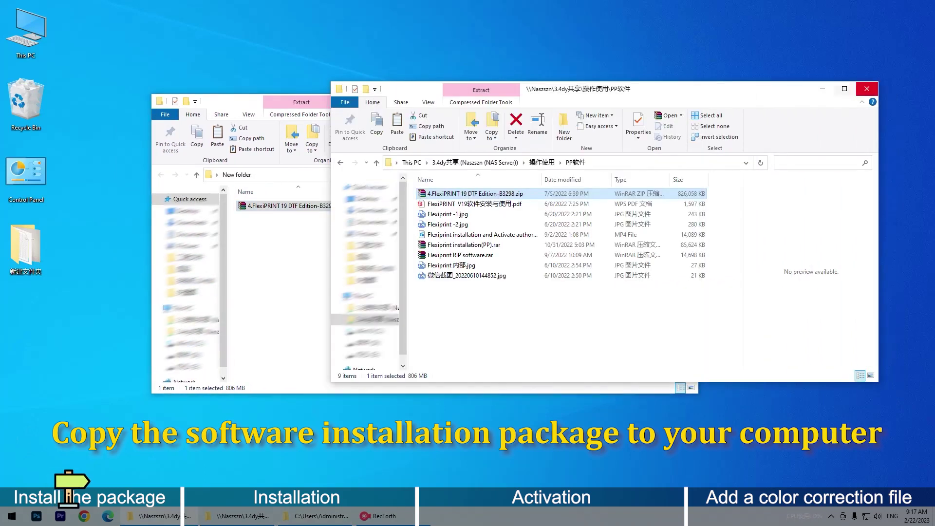
pyautogui.click(867, 89)
pyautogui.moveTo(535, 100); pyautogui.dragTo(657, 74)
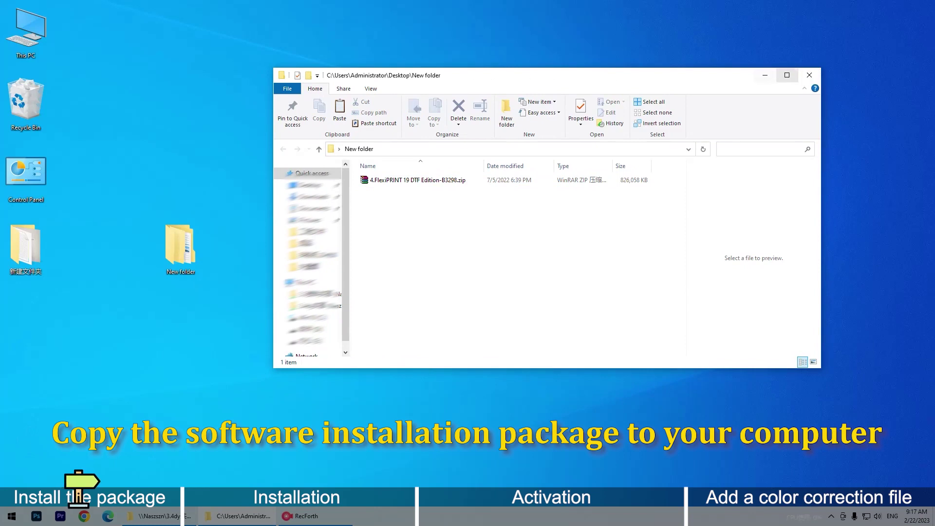
pyautogui.click(765, 75)
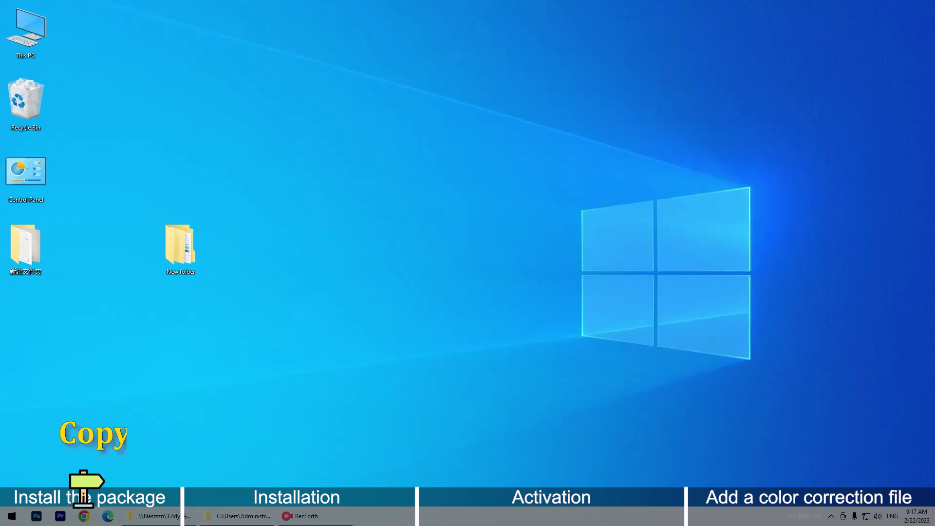
# - Create a desktop folder named cc and open it
pyautogui.rightClick(230, 254)
pyautogui.moveTo(254, 344)
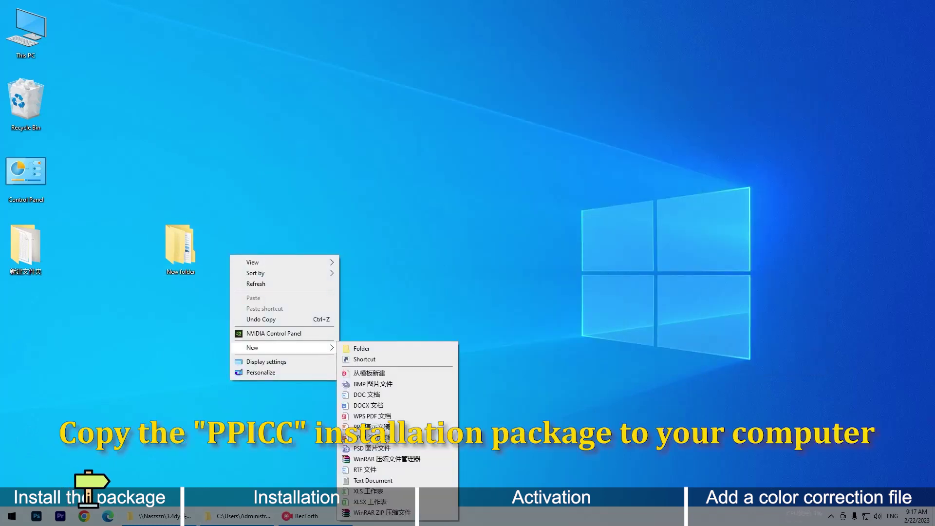
pyautogui.click(371, 348)
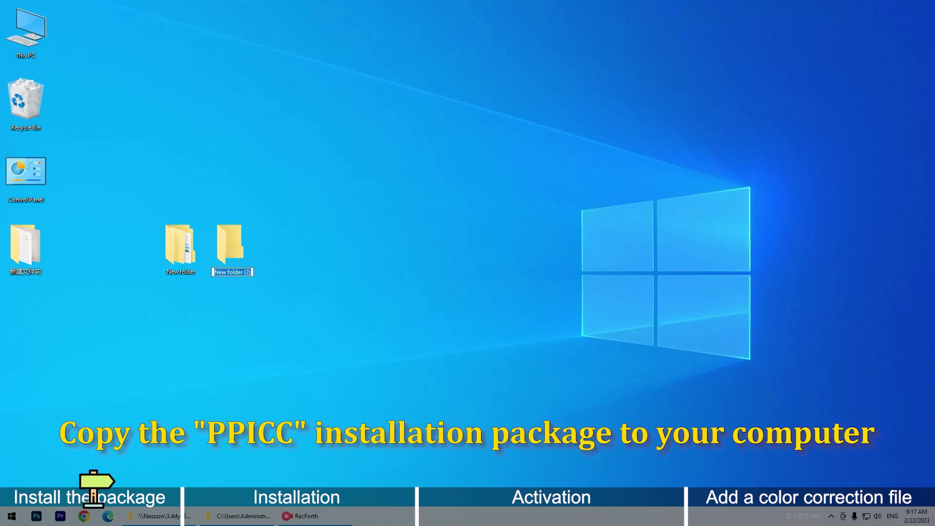
pyautogui.write('cc')
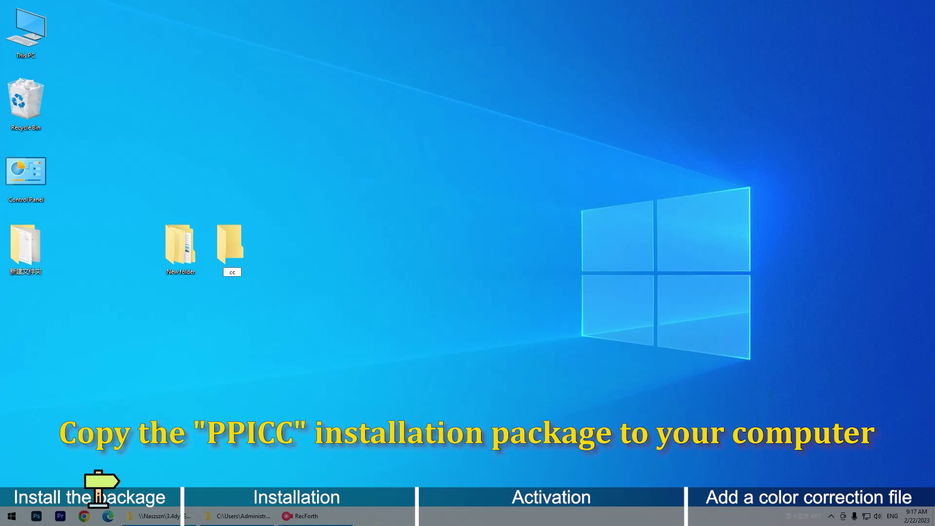
pyautogui.press('Return')
pyautogui.doubleClick(232, 246)
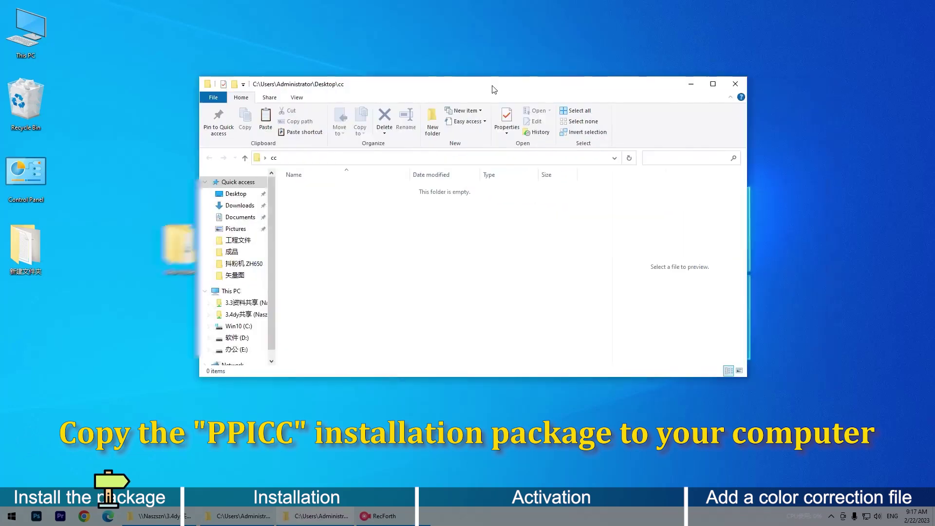
# - Drag PPICC.rar from the network share into cc, then close both windows
pyautogui.moveTo(494, 89); pyautogui.dragTo(322, 72)
pyautogui.click(157, 515)
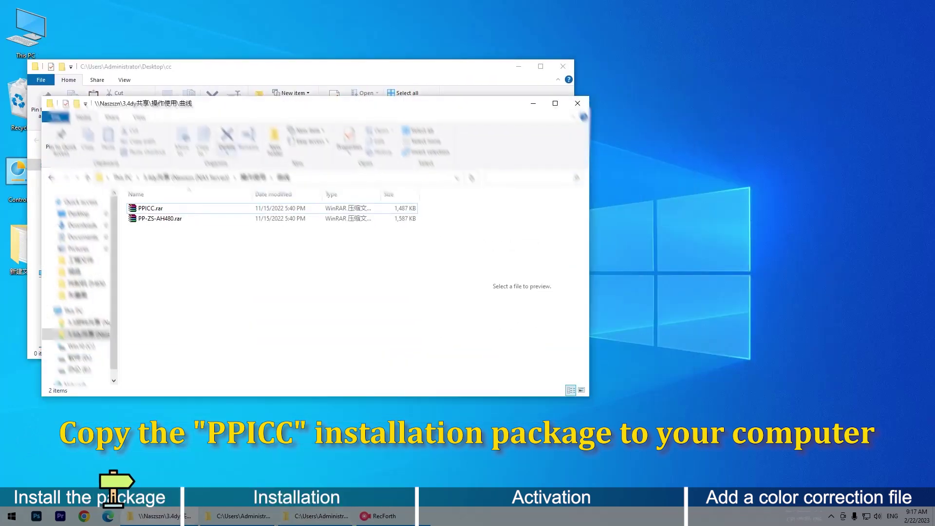
pyautogui.moveTo(311, 103); pyautogui.dragTo(637, 90)
pyautogui.click(475, 195)
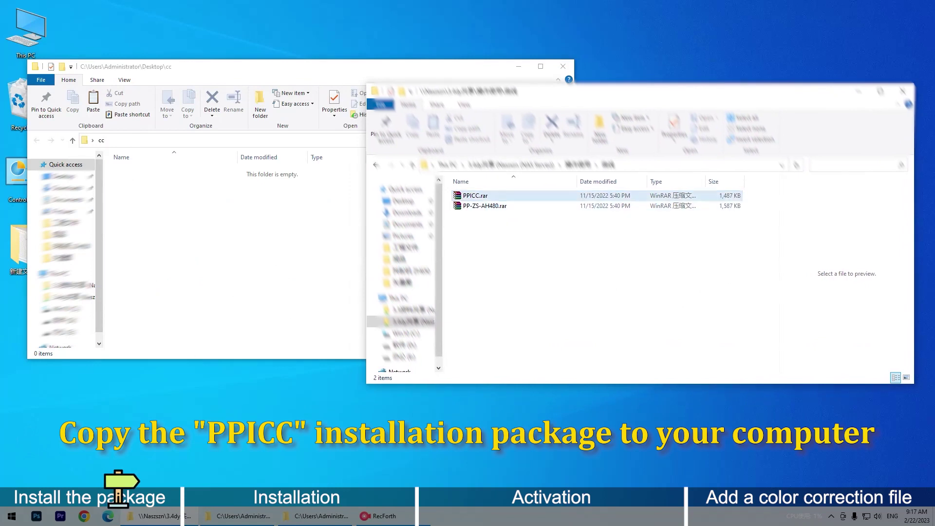
pyautogui.moveTo(475, 196); pyautogui.dragTo(263, 234)
pyautogui.click(779, 91)
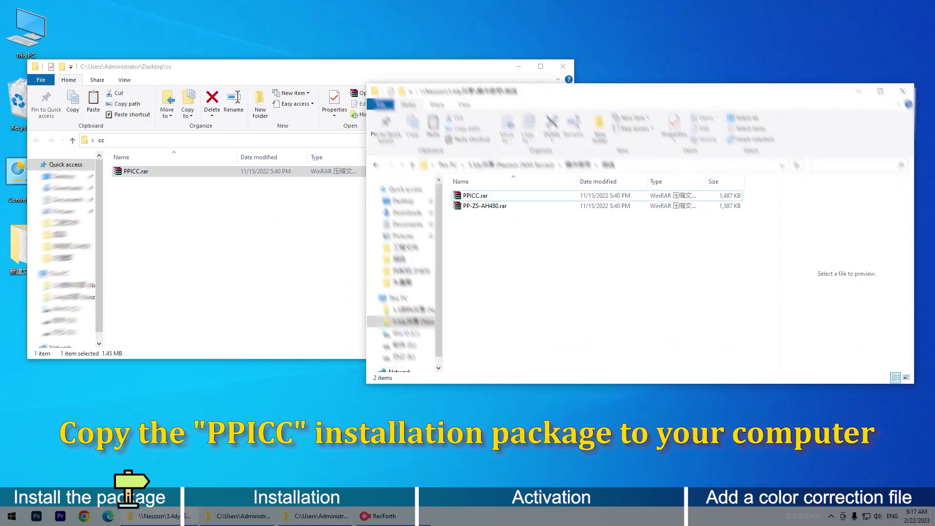
pyautogui.click(903, 90)
pyautogui.click(562, 66)
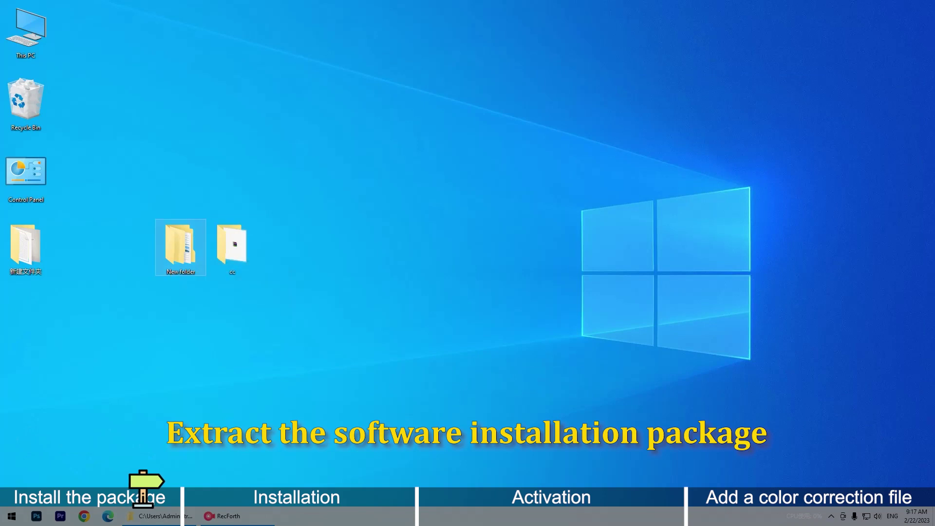
# - Extract the FlexiPRINT zip into New folder with WinRAR's Extract Here
pyautogui.doubleClick(181, 246)
pyautogui.rightClick(383, 180)
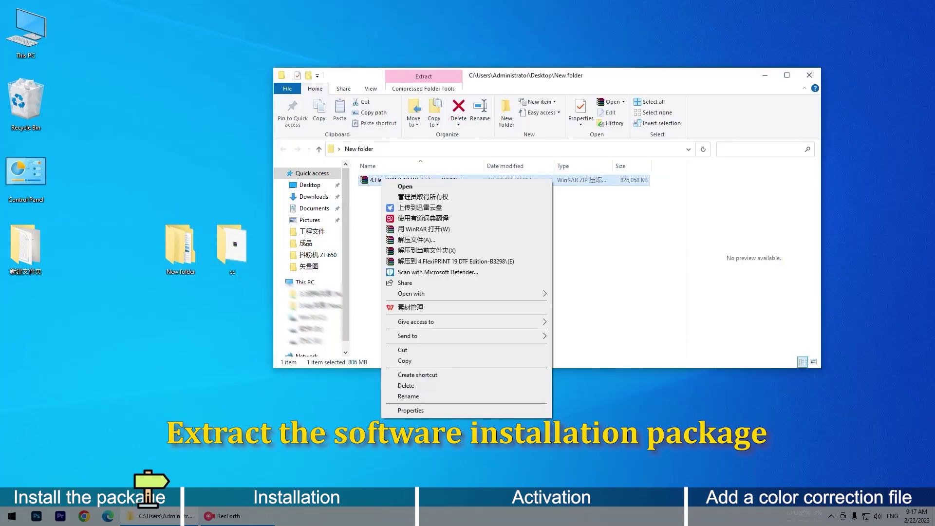
pyautogui.moveTo(463, 293)
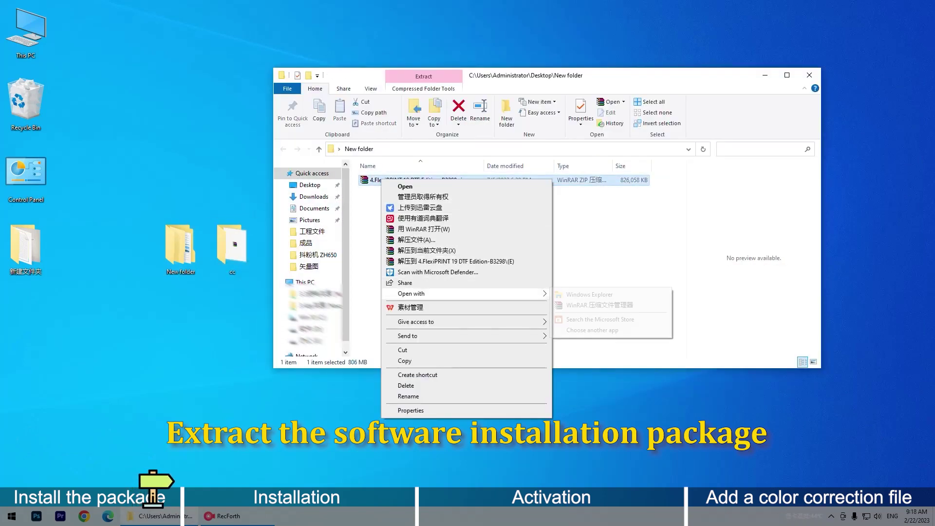
pyautogui.click(427, 250)
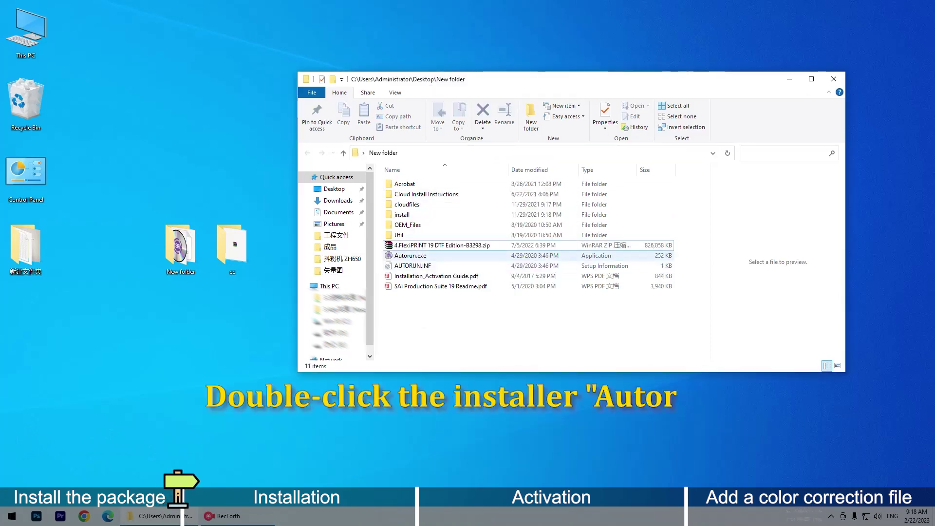
# - Launch Autorun.exe and choose English (英语) as the installation language
pyautogui.click(410, 255)
pyautogui.doubleClick(410, 255)
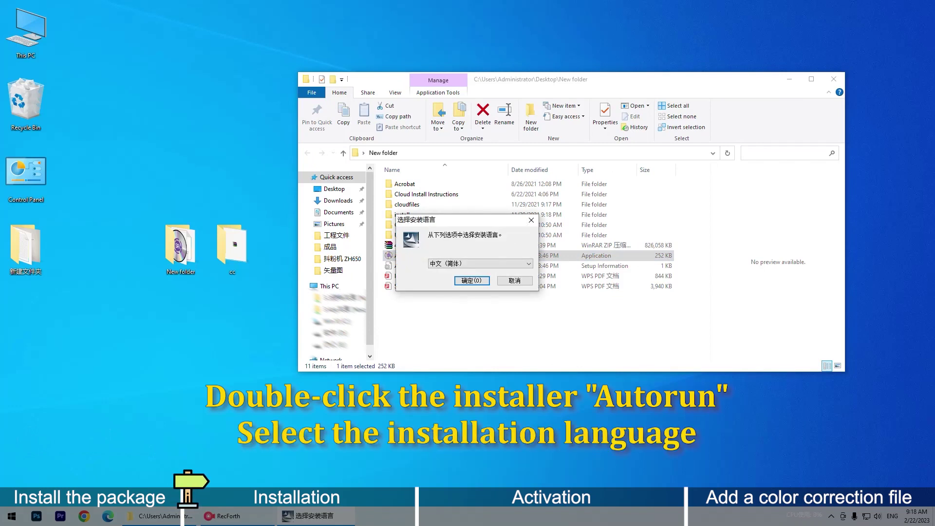
pyautogui.click(528, 263)
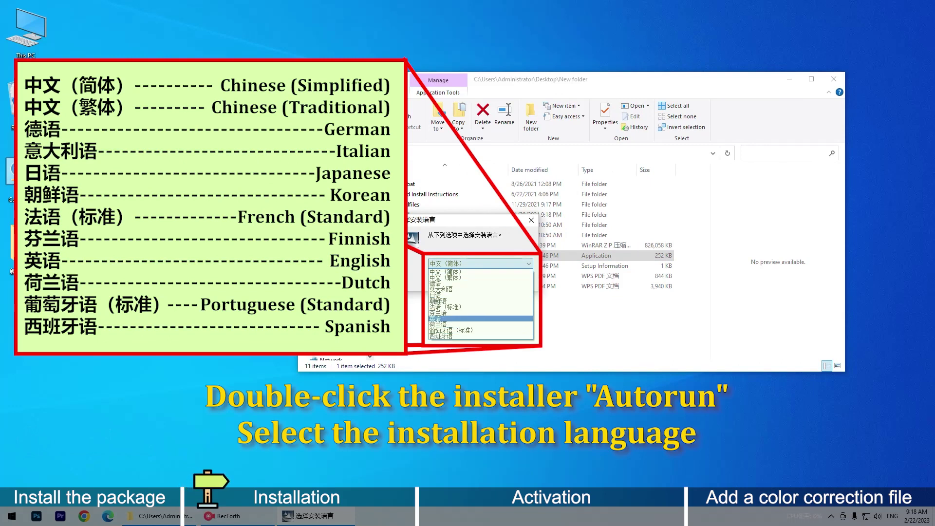
pyautogui.press('Return')
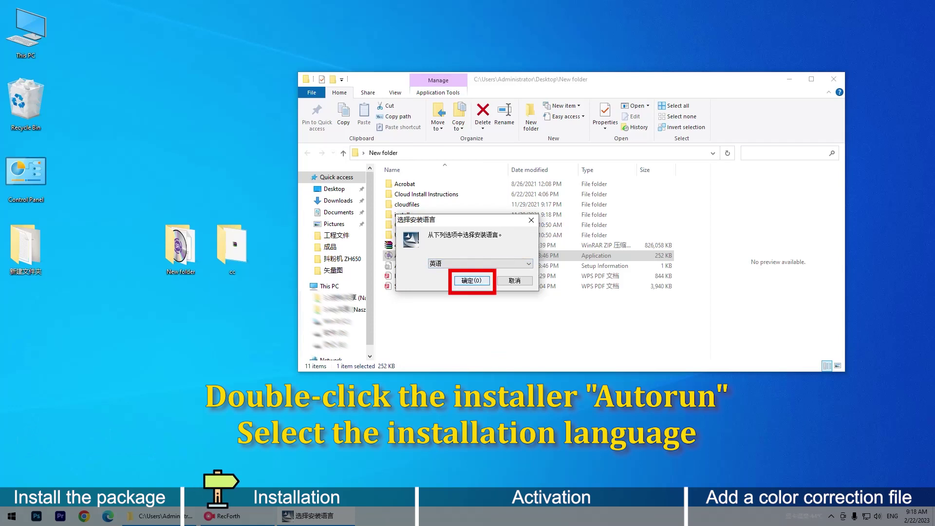
pyautogui.press('Return')
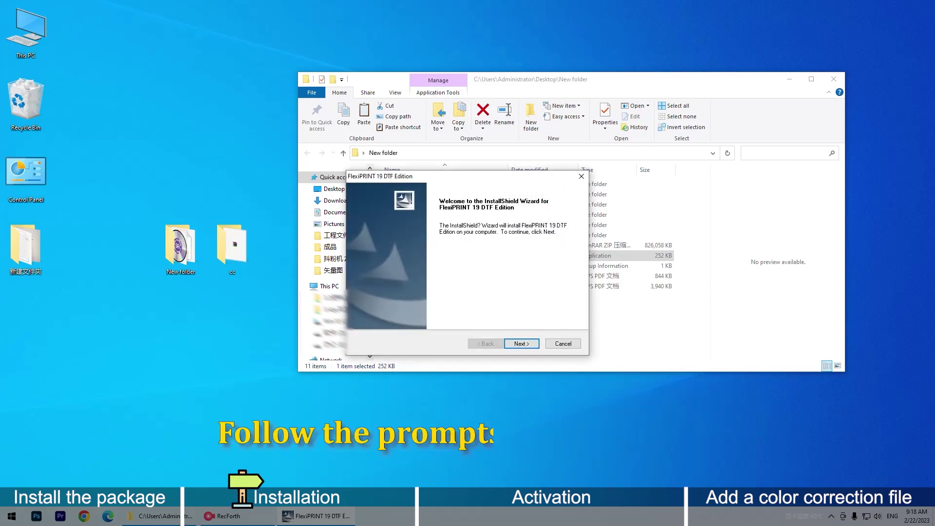
# - Accept the license terms and keep the default destination and program folder
pyautogui.press('Return')
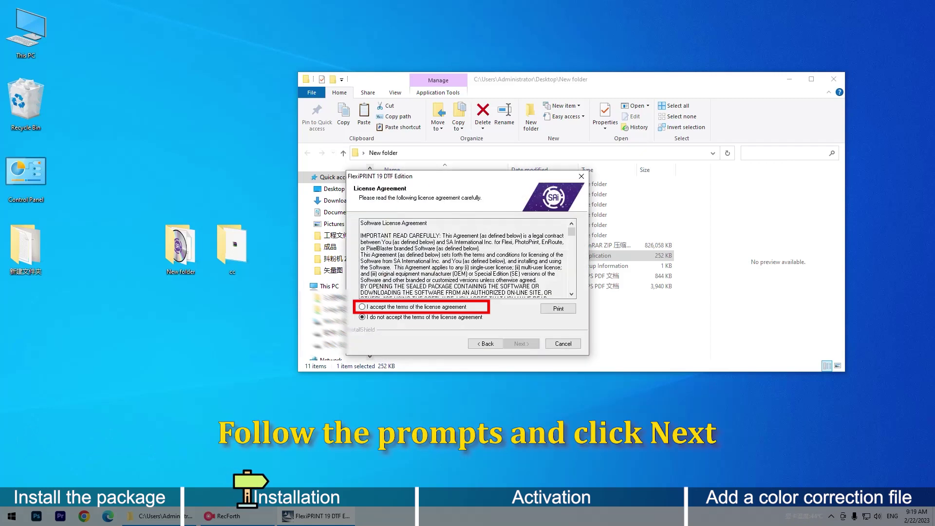
pyautogui.click(362, 307)
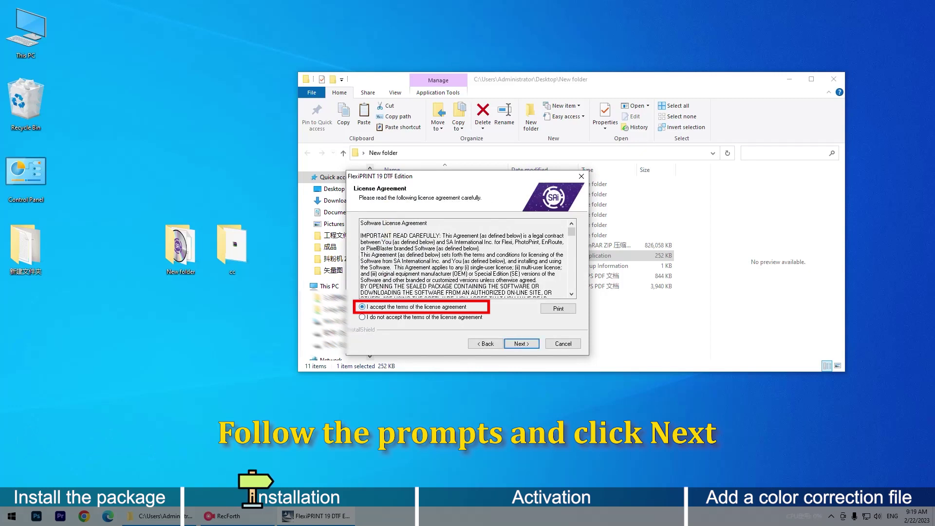
pyautogui.press('Return')
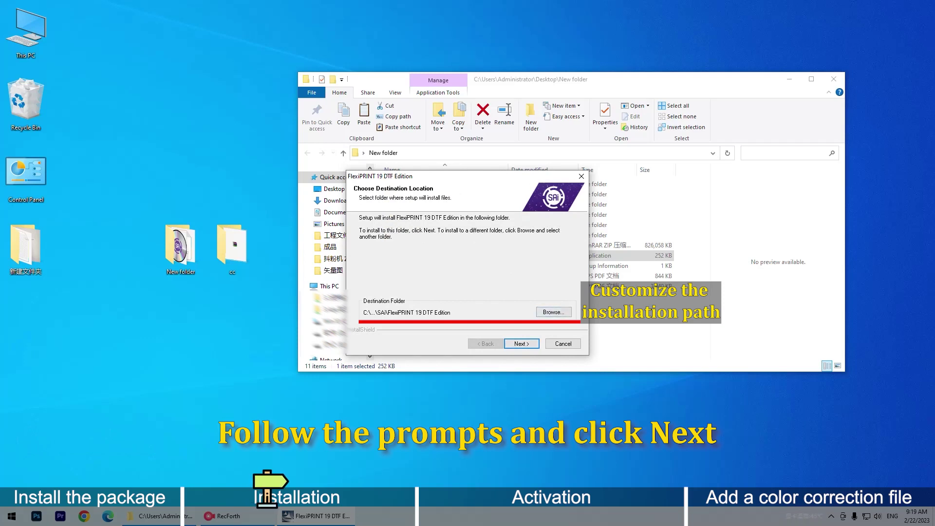
pyautogui.press('Return')
pyautogui.press('Return')
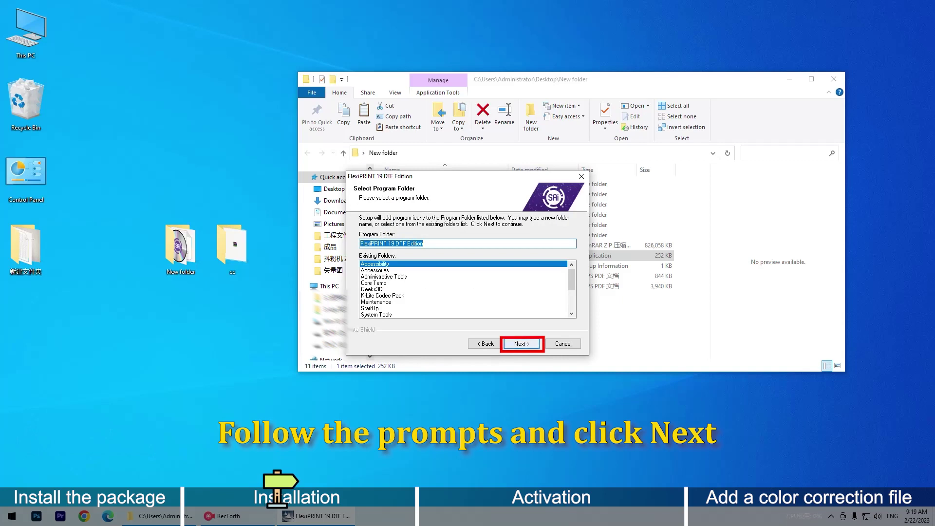
pyautogui.press('Return')
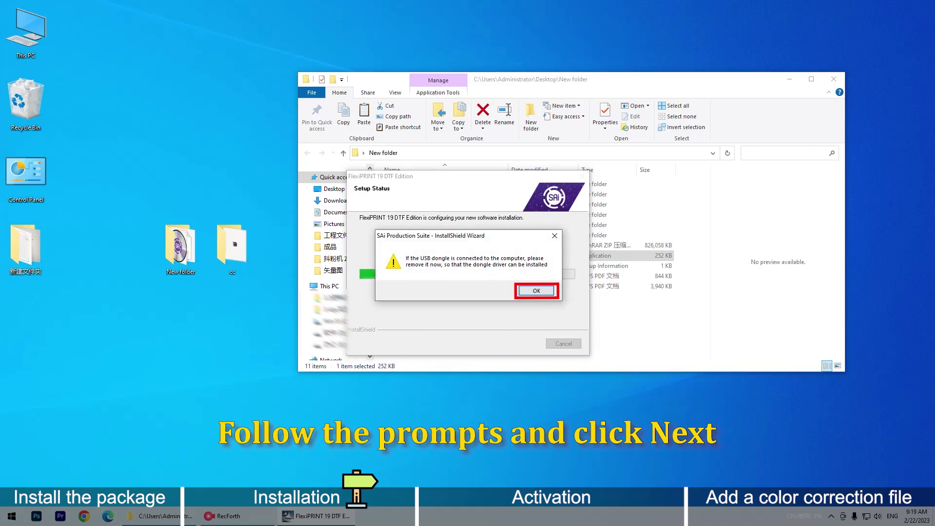
# - Dismiss the USB dongle warning and let installation run to the Activation Code page
pyautogui.press('Return')
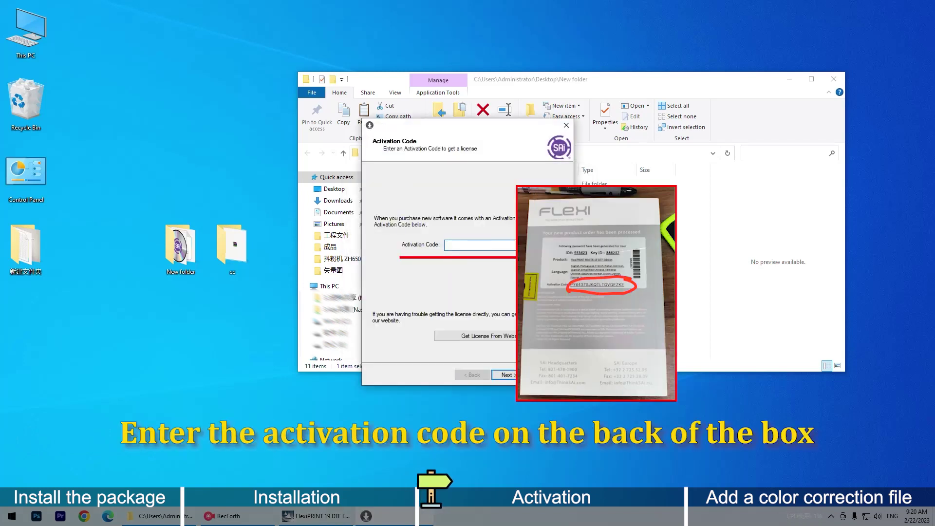
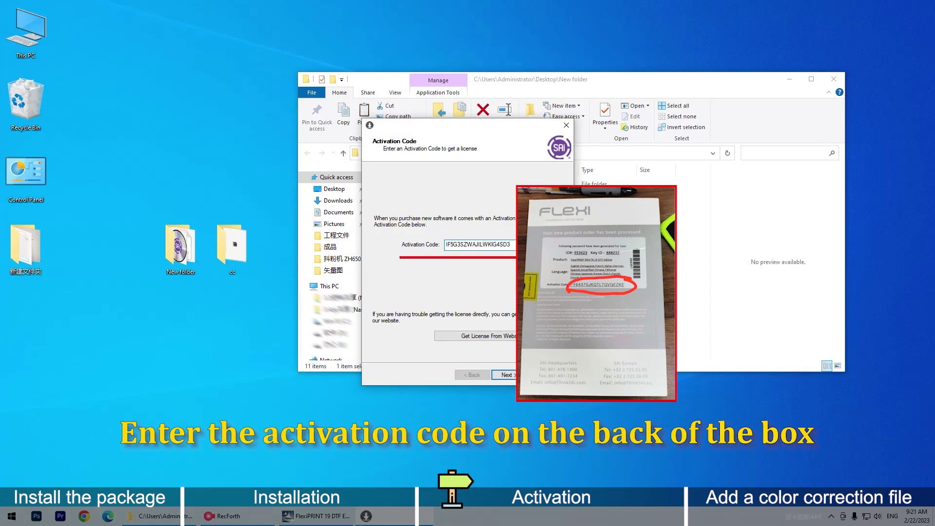
# - Enter the box's activation code and open the SAi Cloud activation page in the browser
pyautogui.press('Return')
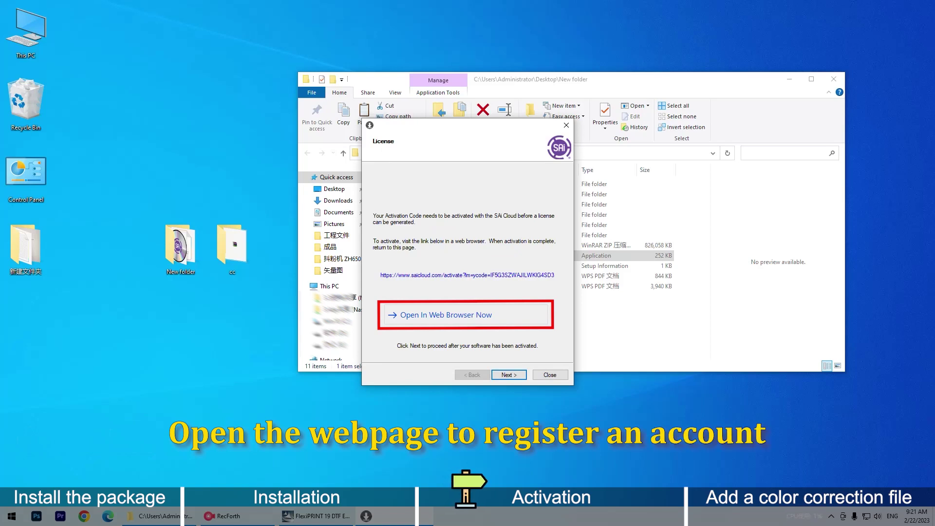
pyautogui.click(446, 315)
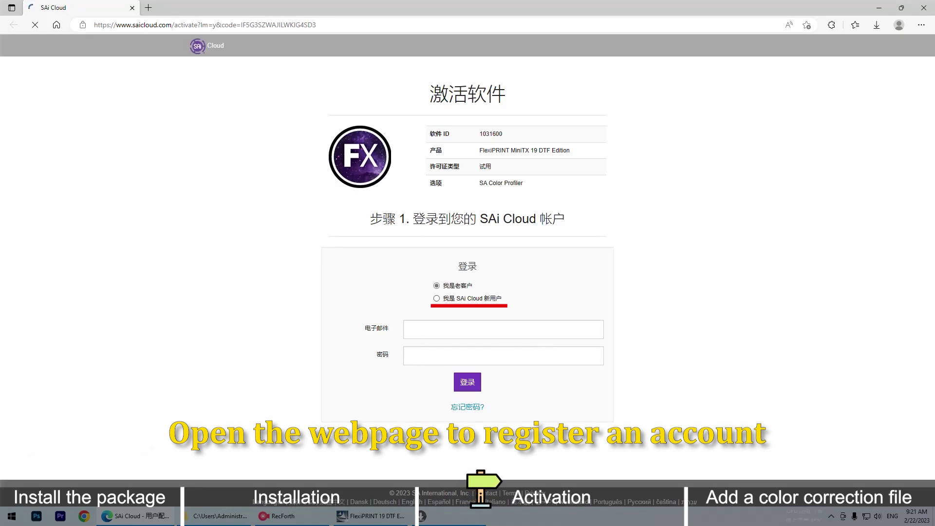
# - Register as a new SAi Cloud user with a QQ mail address and create the account
pyautogui.click(436, 298)
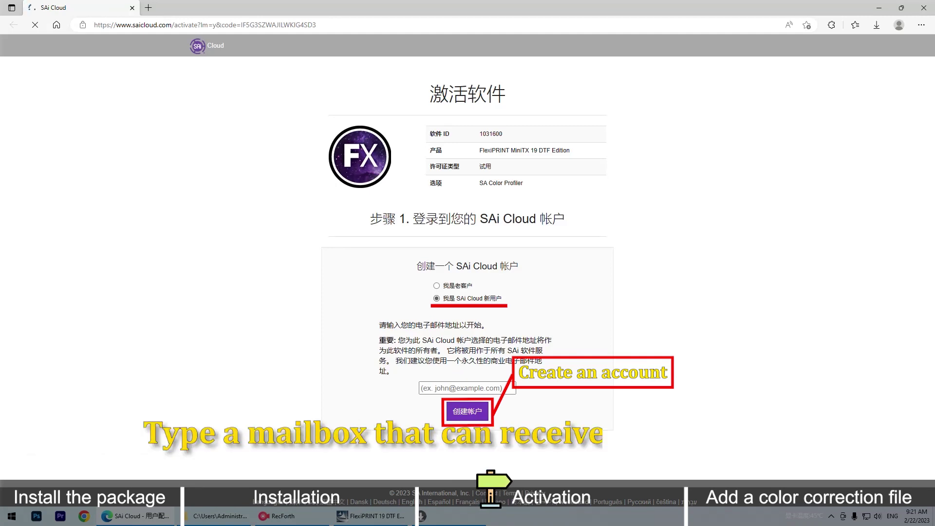
pyautogui.click(467, 388)
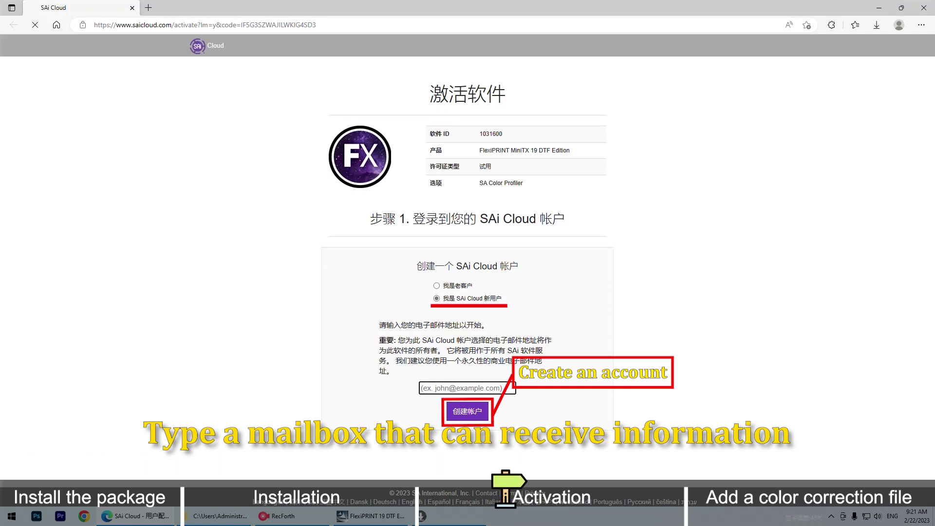
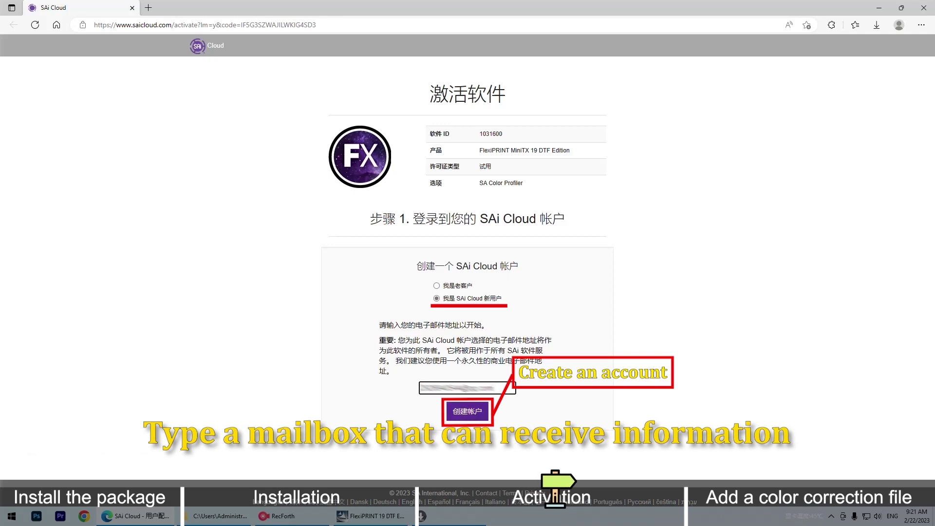
pyautogui.click(467, 411)
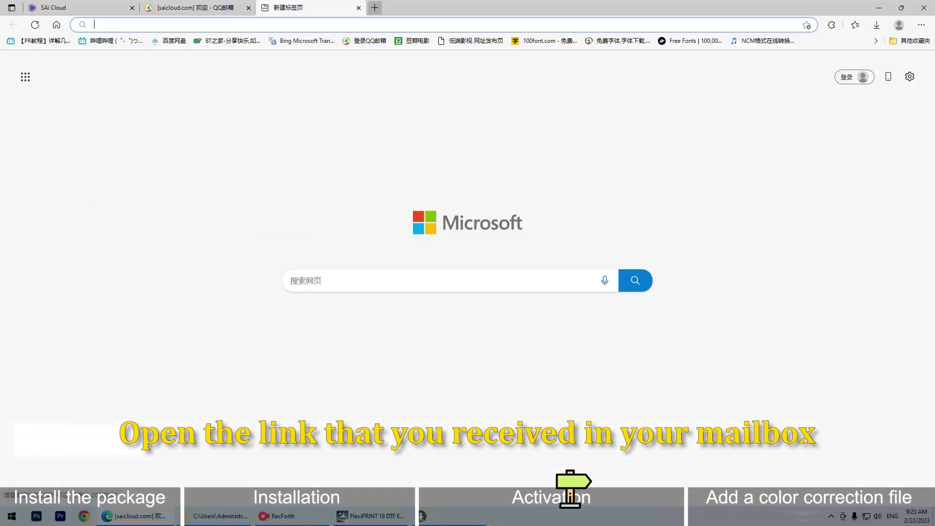
# - Open the emailed account-creation link and enter the account password twice
pyautogui.rightClick(266, 25)
pyautogui.click(341, 131)
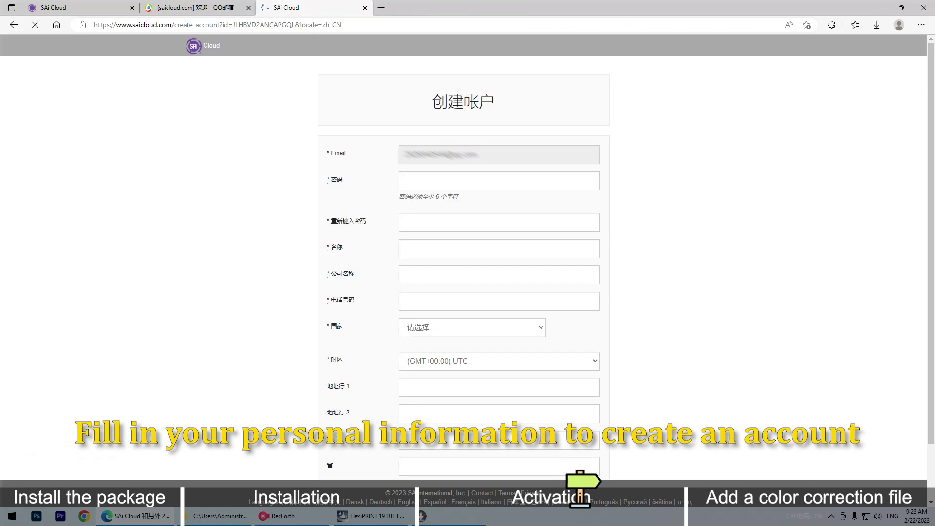
pyautogui.click(499, 181)
pyautogui.write('******')
pyautogui.press('Tab')
pyautogui.write('******')
# - Fill in the name, phone number and country 中国, submit, and accept the terms
pyautogui.click(499, 248)
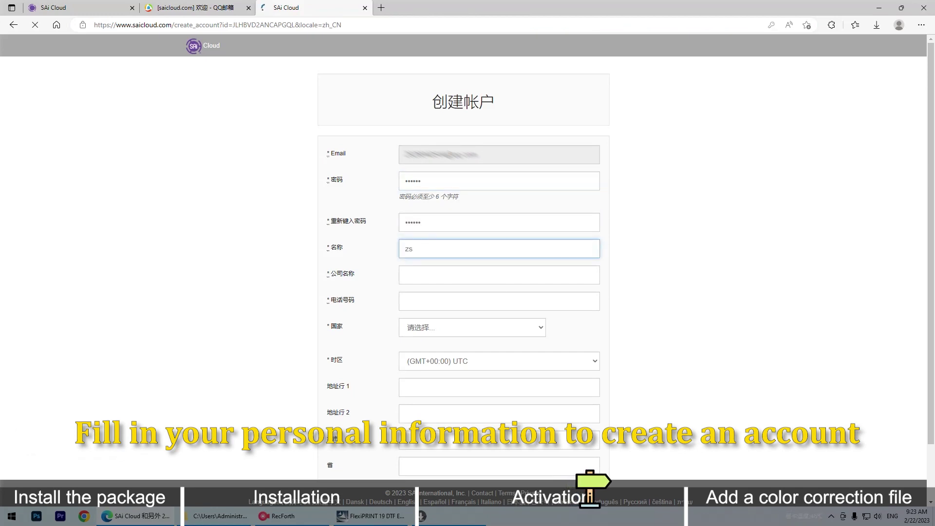
pyautogui.write('zs')
pyautogui.press('Tab')
pyautogui.write('13800000000')
pyautogui.press('Tab')
pyautogui.hotkey('alt', 'Down')
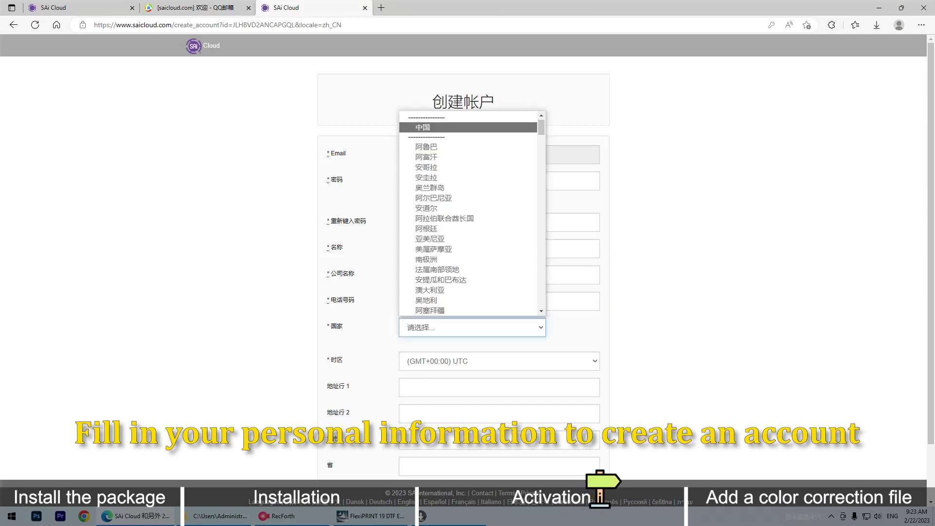
pyautogui.press('Return')
pyautogui.scroll(-1, 467, 263)
pyautogui.click(463, 456)
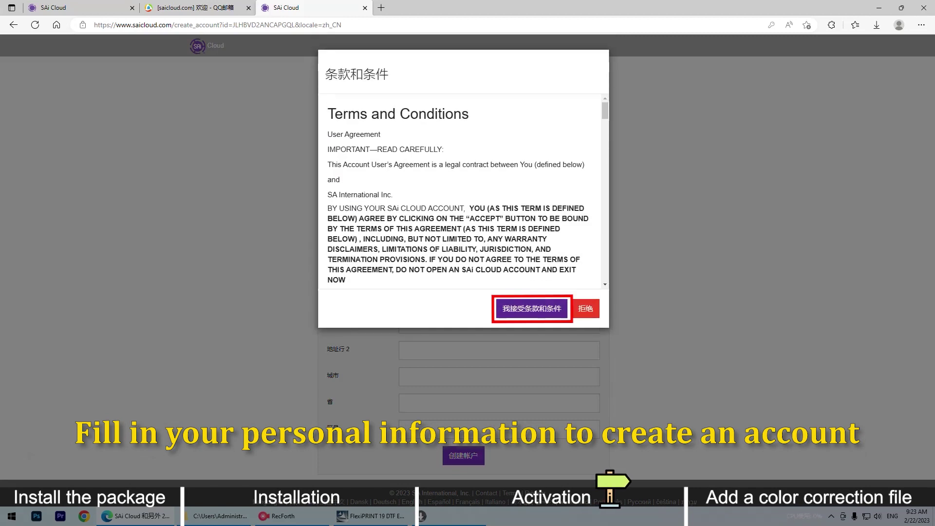
pyautogui.click(532, 309)
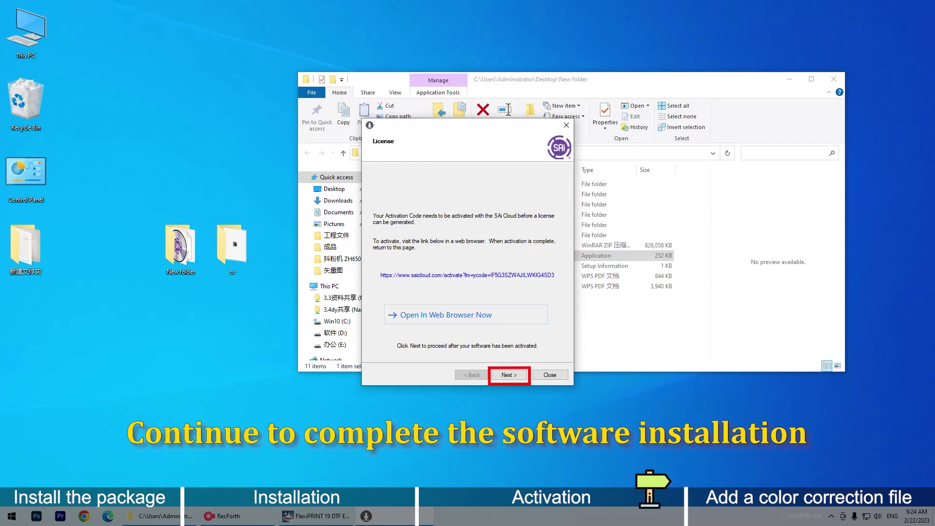
# - Confirm the SAi Cloud licensing, finish the setup wizard, and minimise the folder window
pyautogui.press('Return')
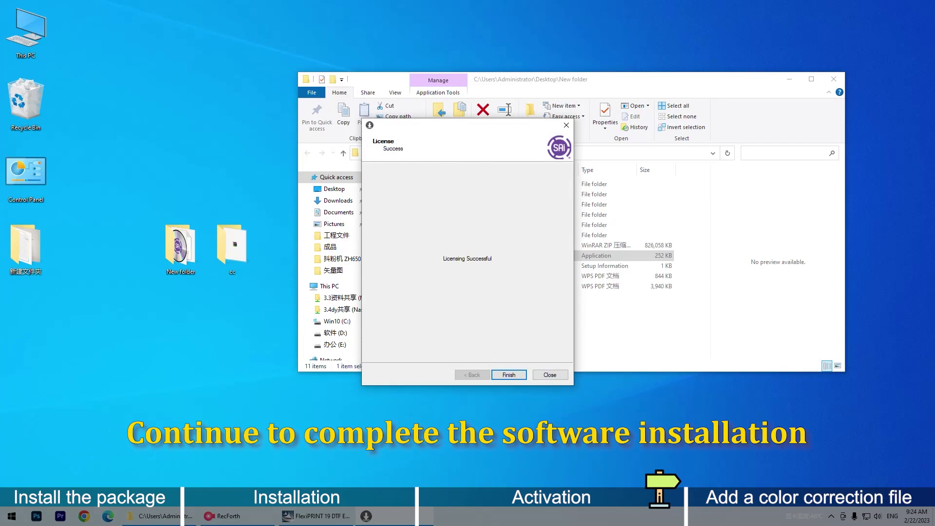
pyautogui.press('Return')
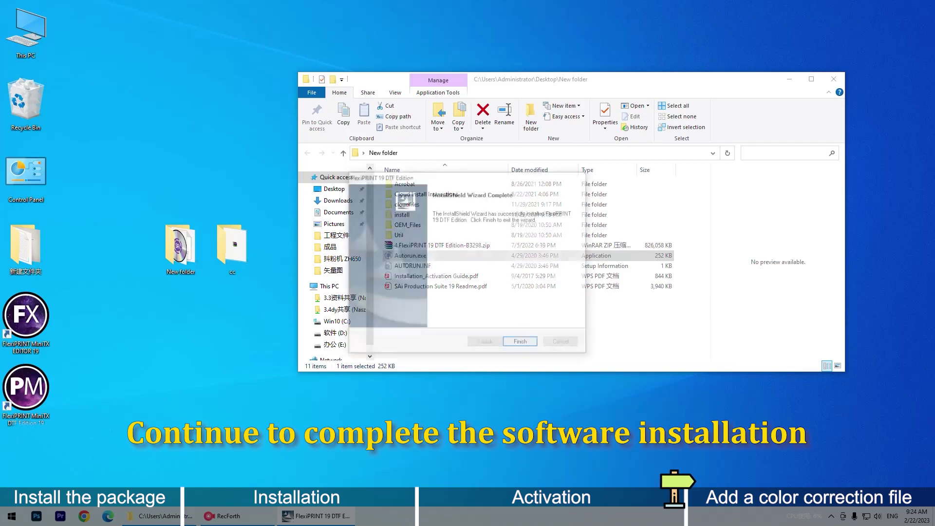
pyautogui.press('Return')
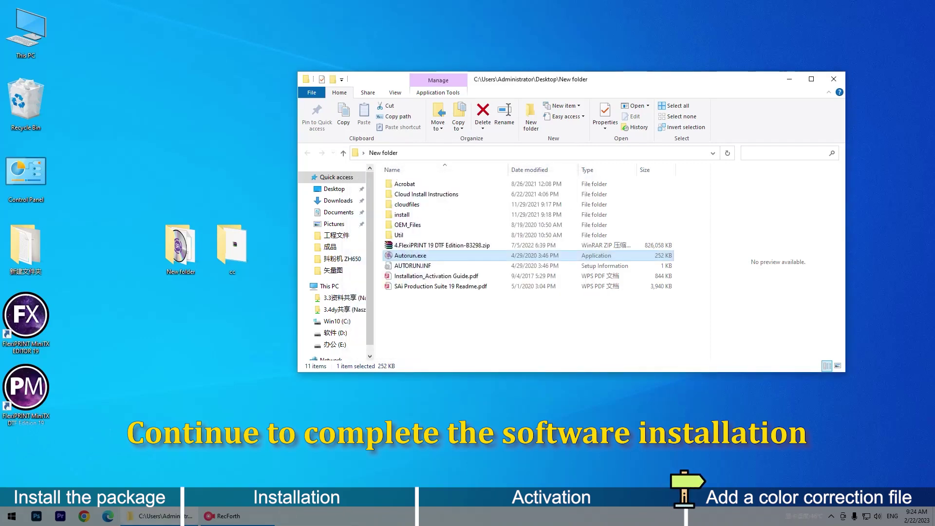
pyautogui.click(790, 79)
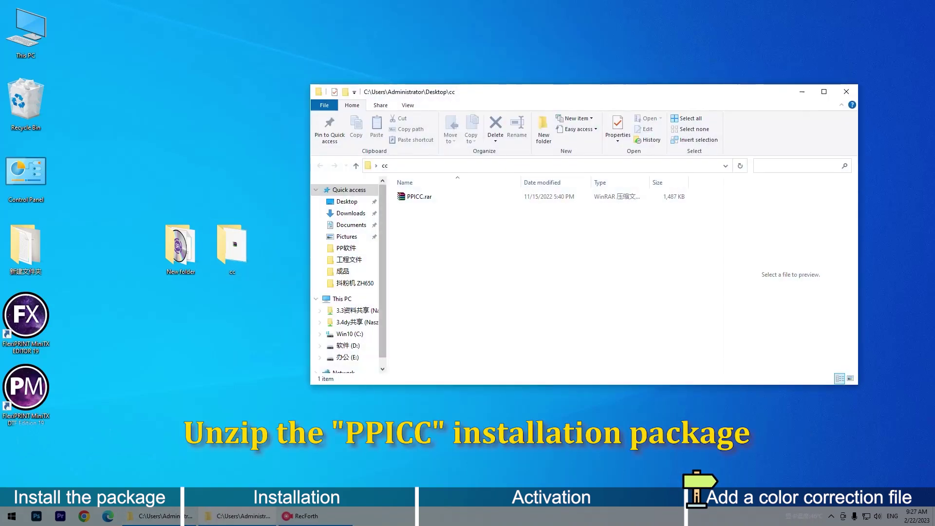
# - Extract PPICC.rar with '解压到 PPICC\' and close the cc window
pyautogui.rightClick(418, 196)
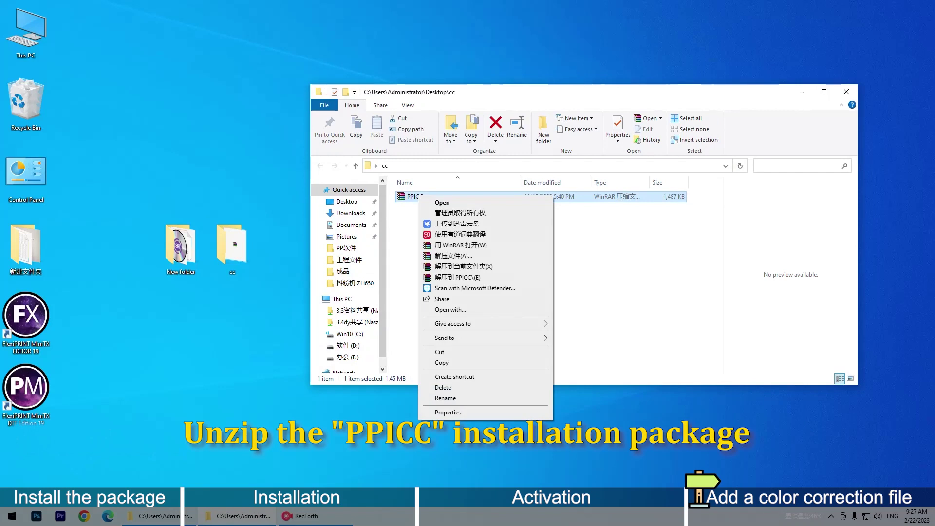
pyautogui.click(457, 277)
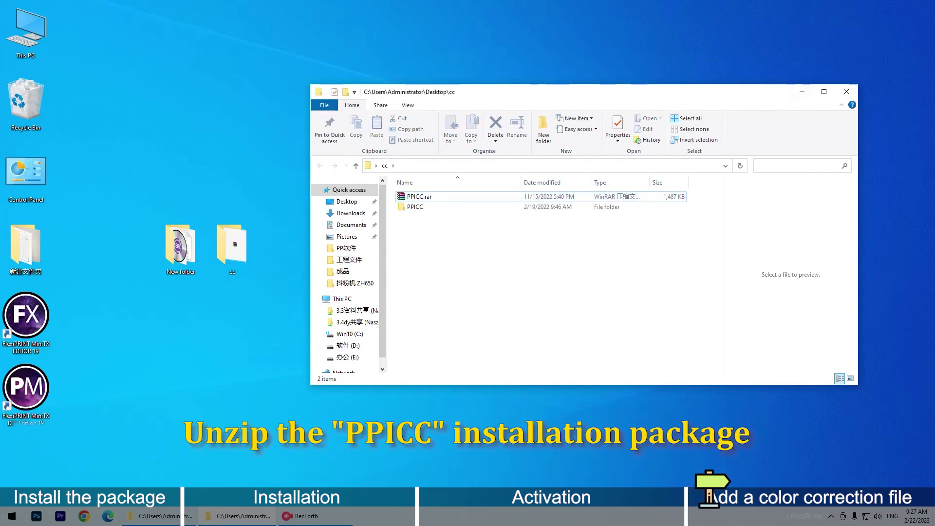
pyautogui.click(846, 91)
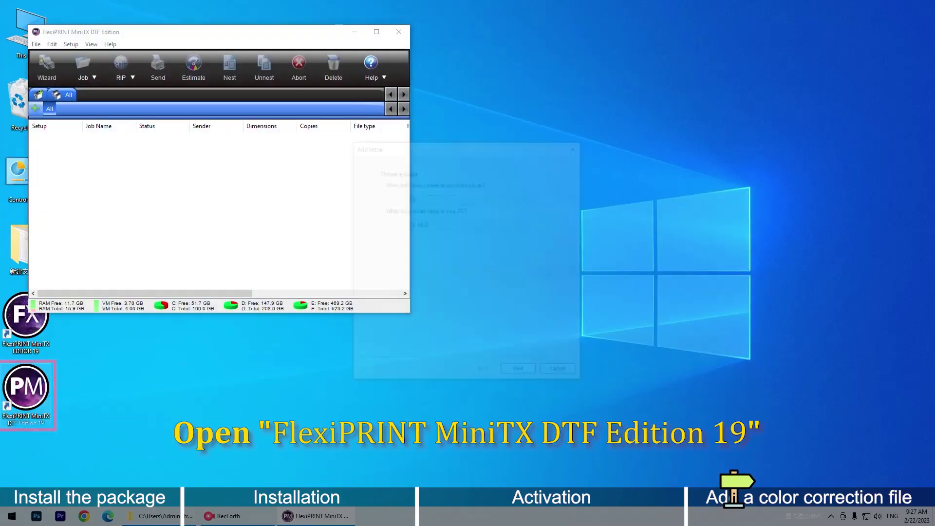
# - Choose printer brand ZS and model ZS-A520 in Add Setup, then continue
pyautogui.click(467, 197)
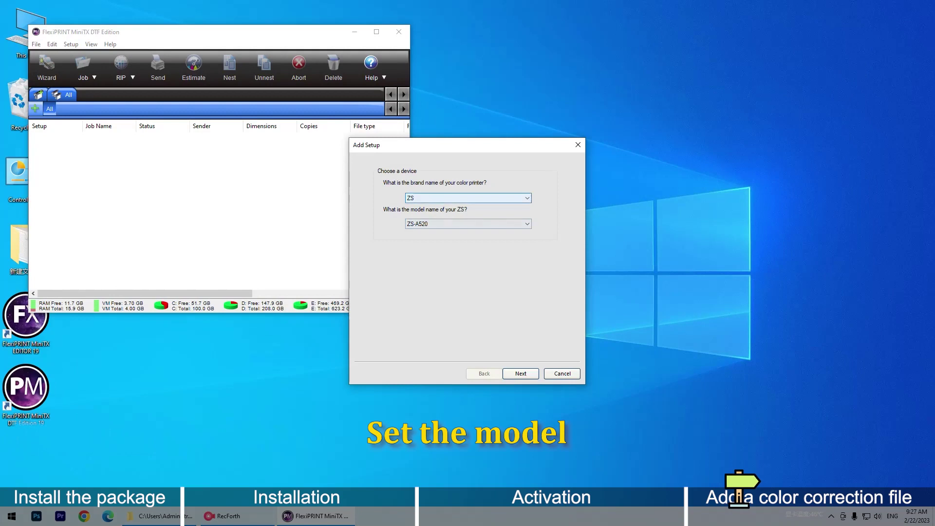
pyautogui.click(410, 206)
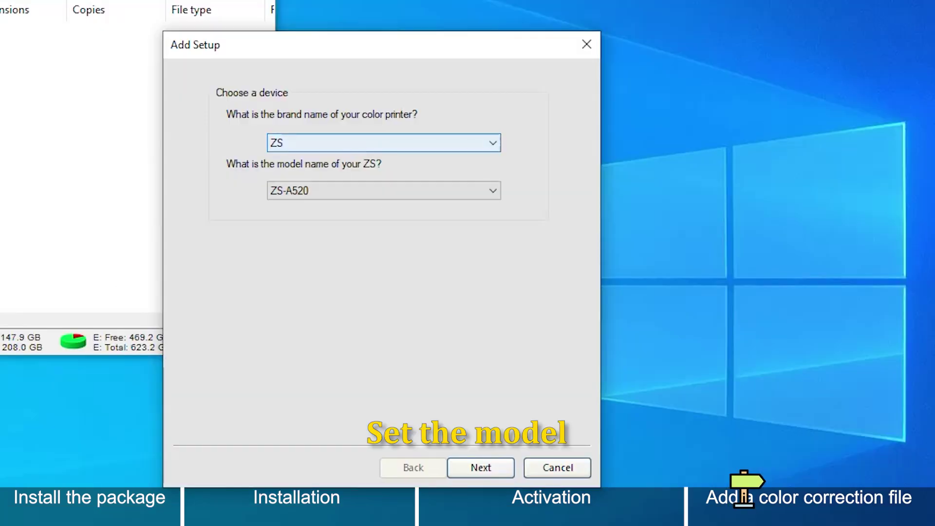
pyautogui.click(467, 223)
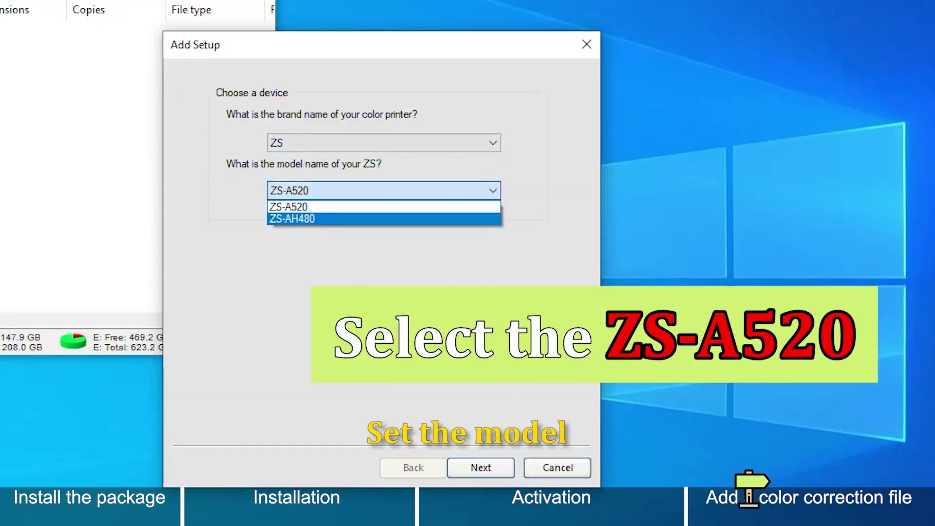
pyautogui.click(289, 206)
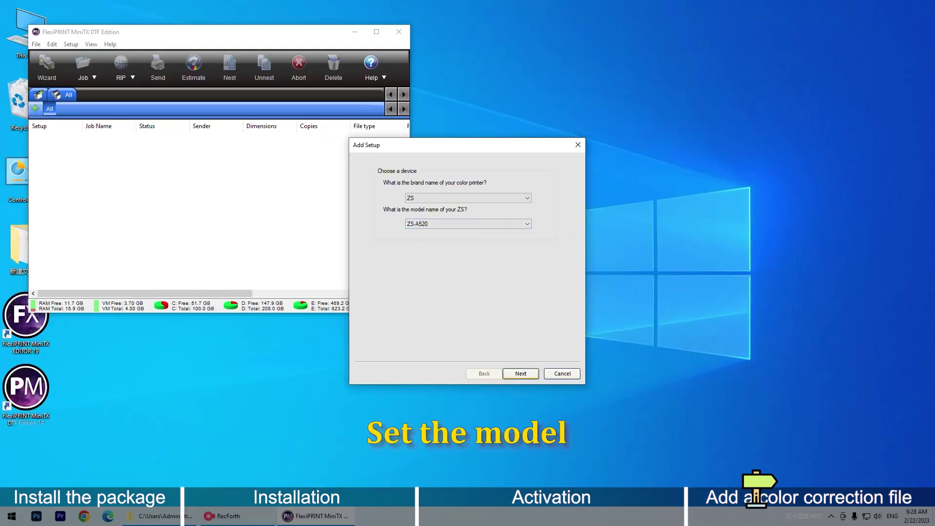
pyautogui.click(481, 467)
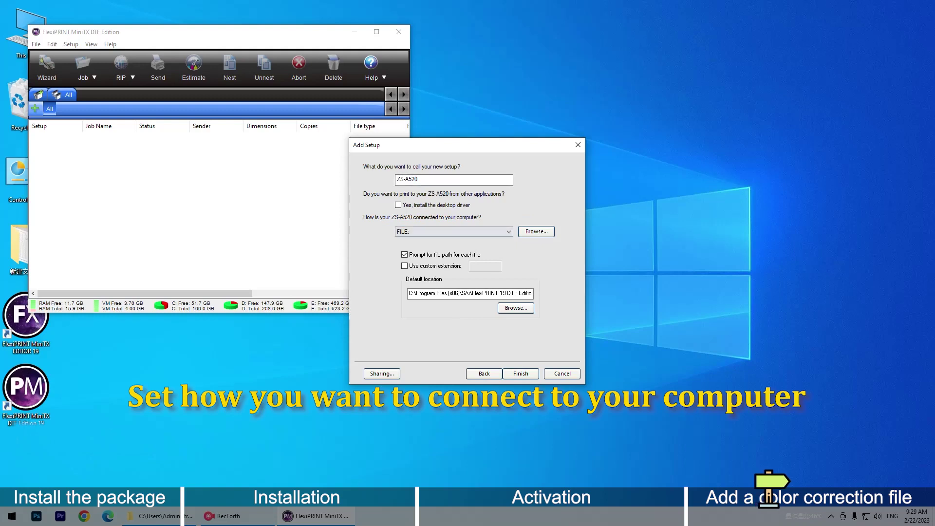
# - Set the ZS-A520 connection to TCP/IP at address 127.0.0.1 and finish the setup
pyautogui.click(453, 231)
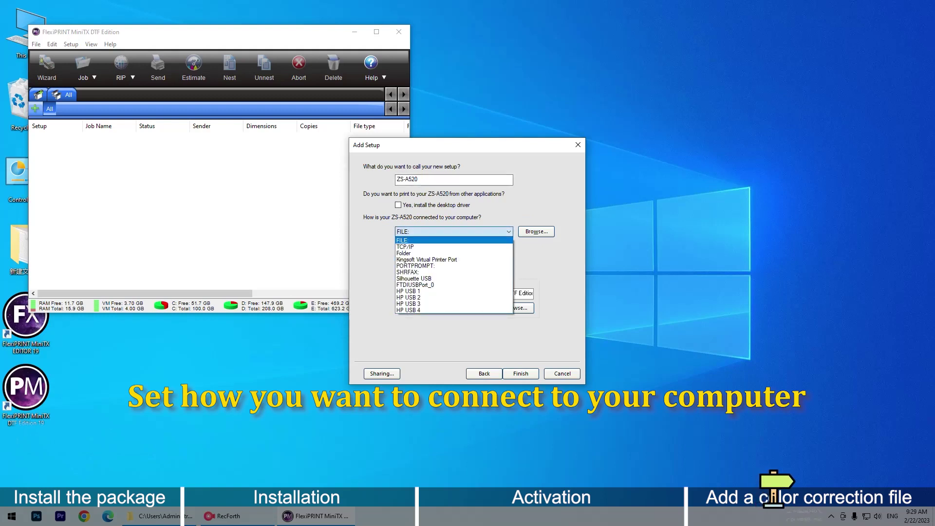
pyautogui.press('Down')
pyautogui.press('Return')
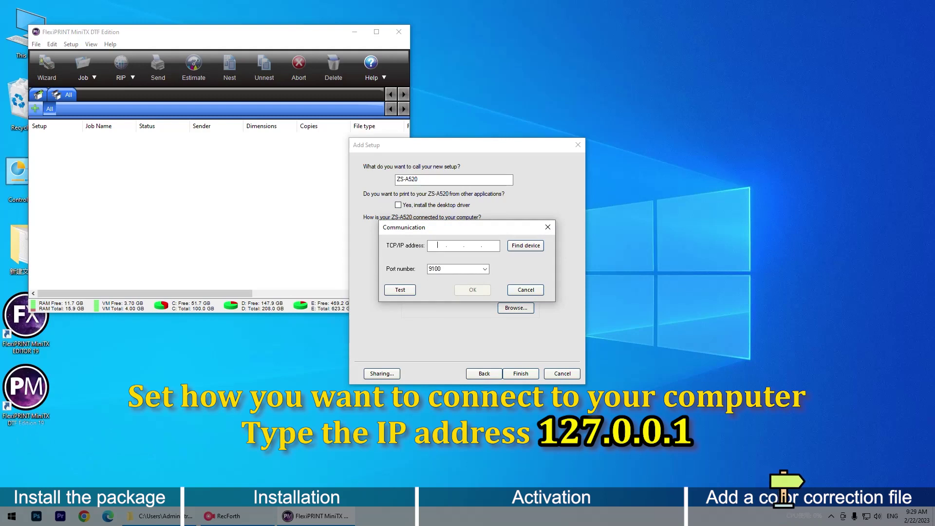
pyautogui.write('127 . ')
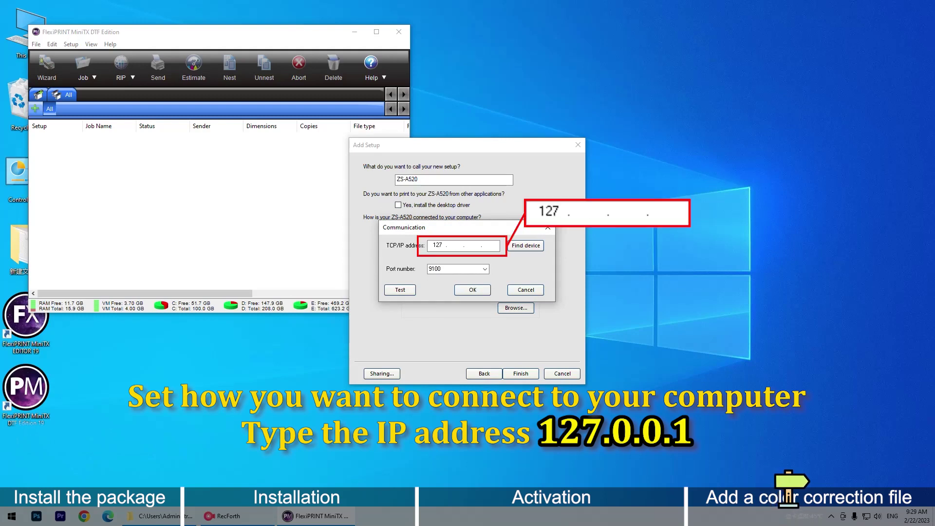
pyautogui.write('2')
pyautogui.press('BackSpace')
pyautogui.write('0.0.')
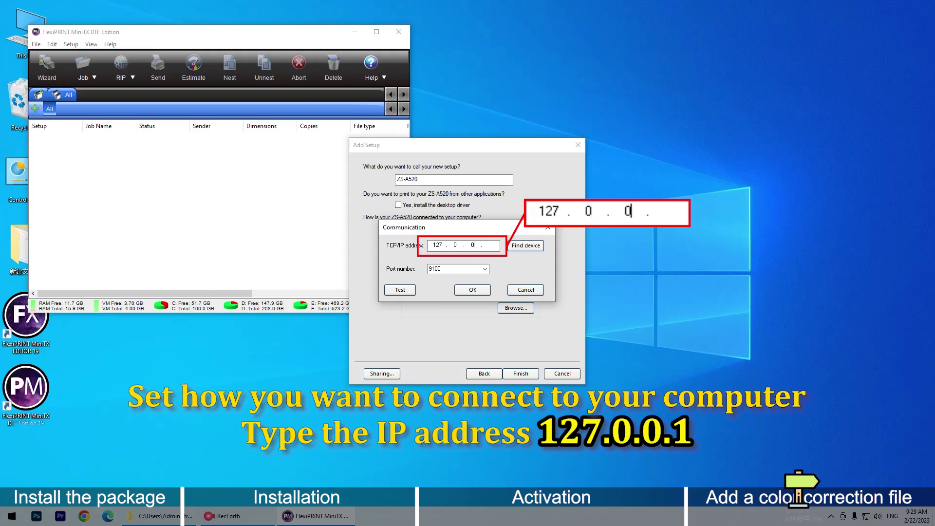
pyautogui.write('1')
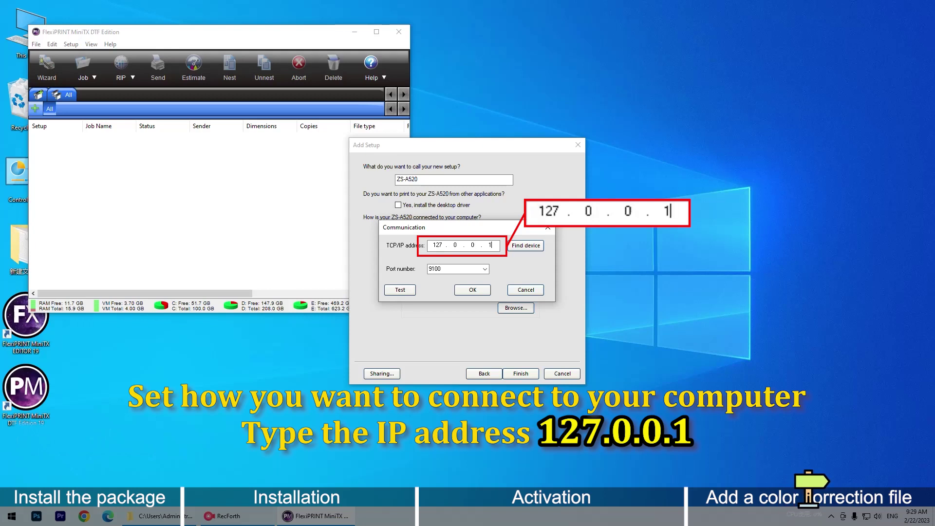
pyautogui.press('Return')
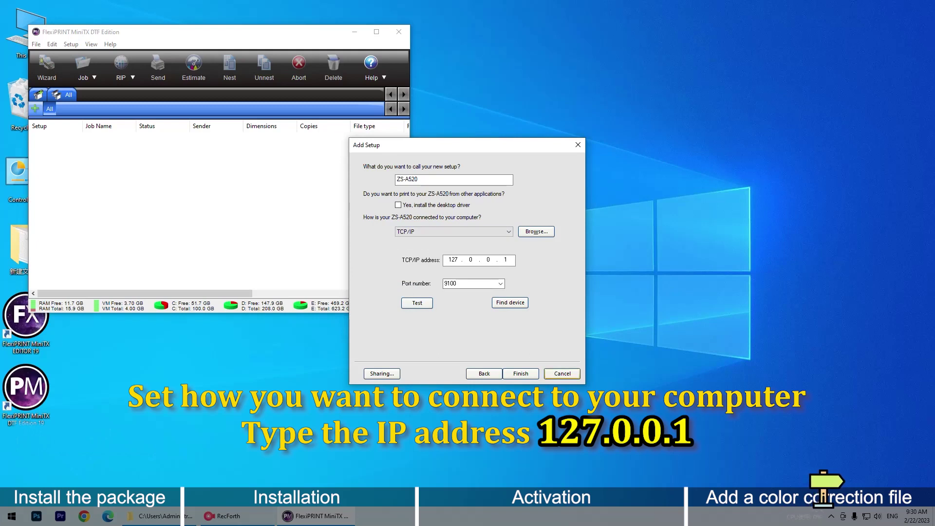
pyautogui.press('Return')
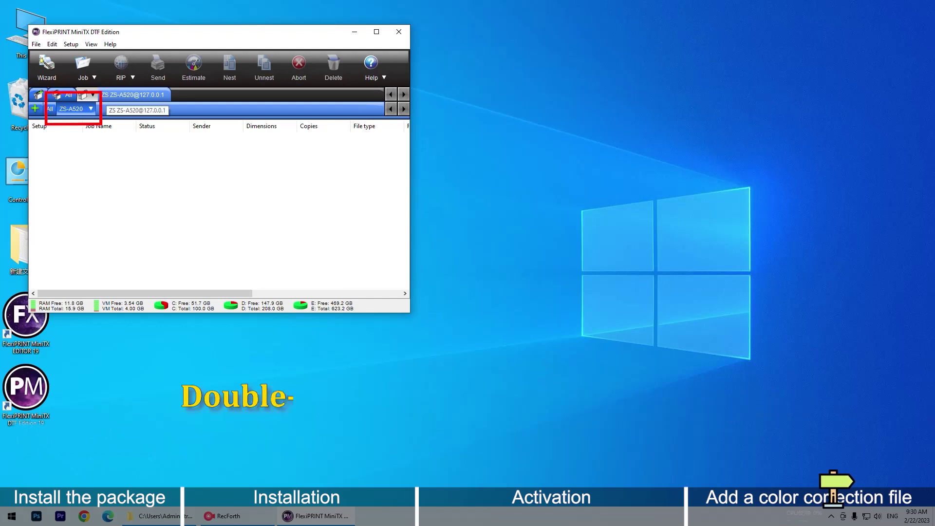
# - In the ZS-A520 default job's Color correction settings, choose to add an output profile
pyautogui.doubleClick(71, 109)
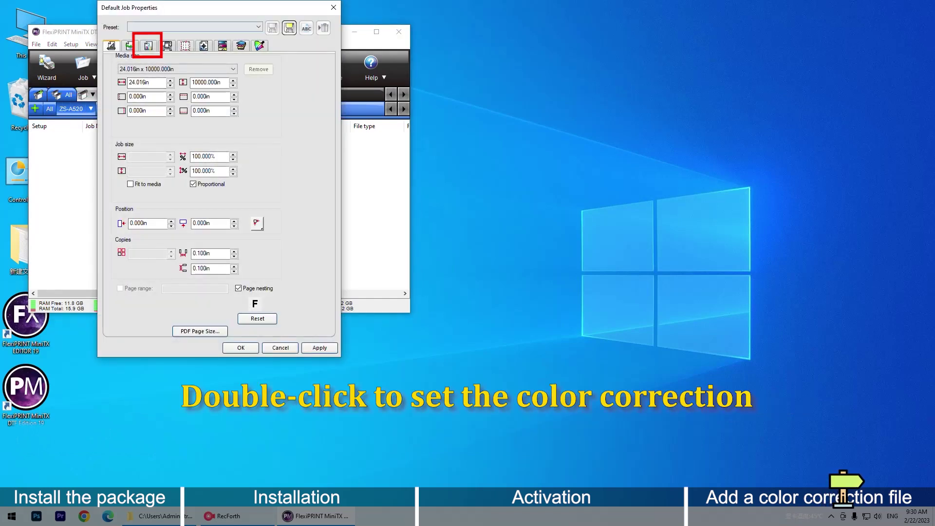
pyautogui.click(148, 46)
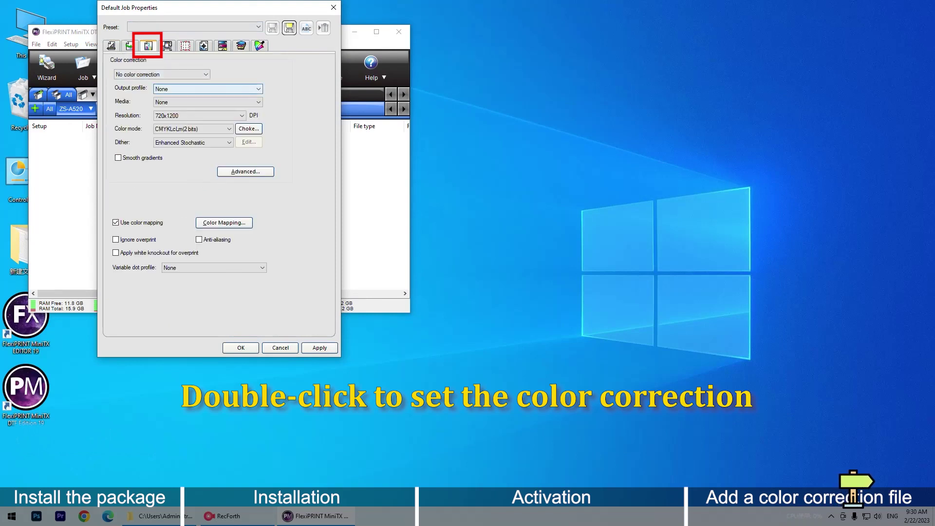
pyautogui.click(208, 89)
pyautogui.click(208, 97)
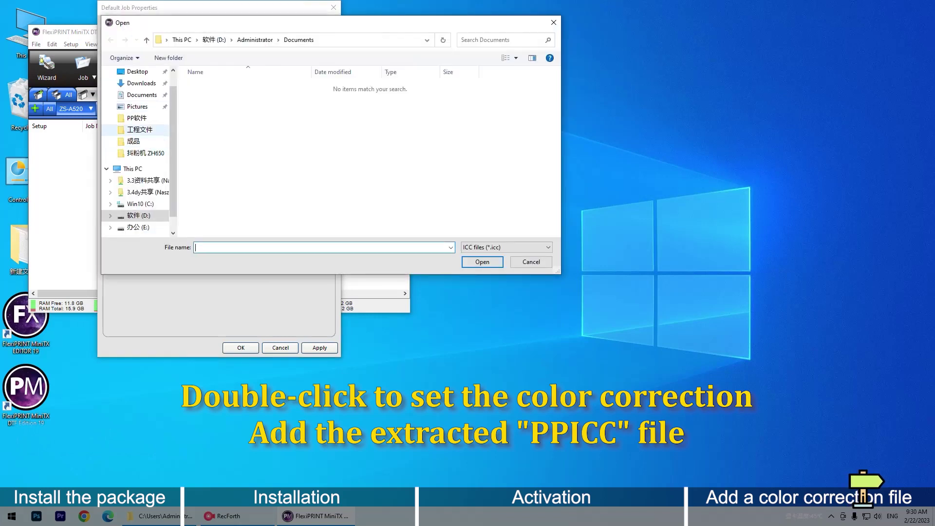
pyautogui.scroll(-2, 139, 151)
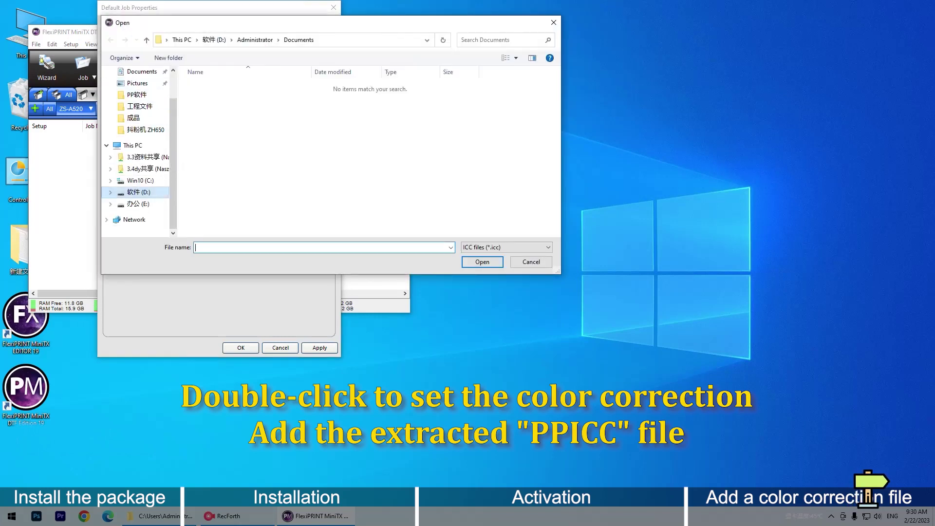
pyautogui.scroll(3, 141, 166)
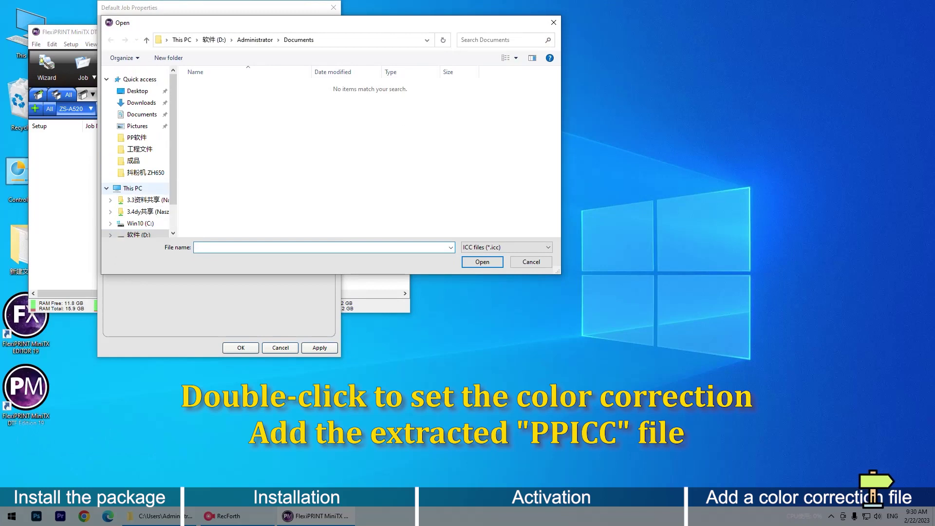
# - Load both ICC profiles from Desktop\cc\PPICC, keeping 720x2400 as the resolution
pyautogui.click(137, 91)
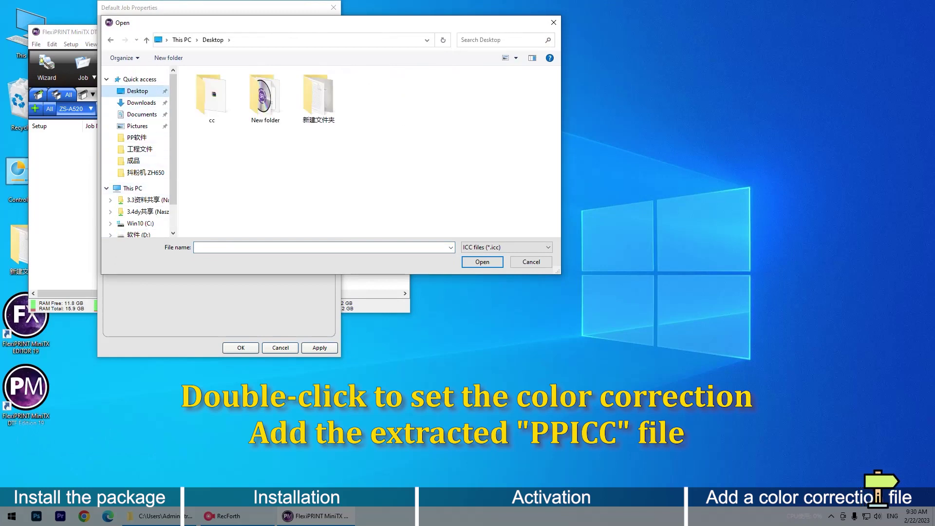
pyautogui.doubleClick(212, 105)
pyautogui.doubleClick(205, 86)
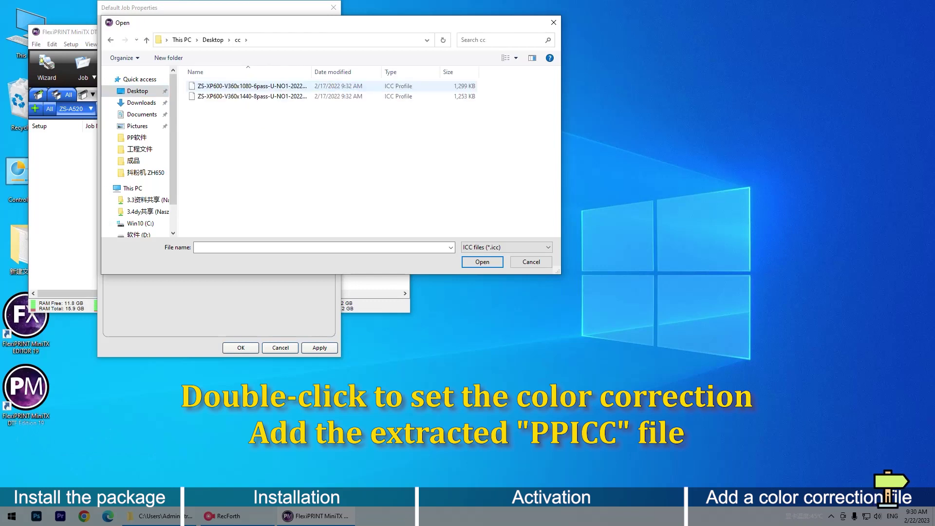
pyautogui.click(252, 85)
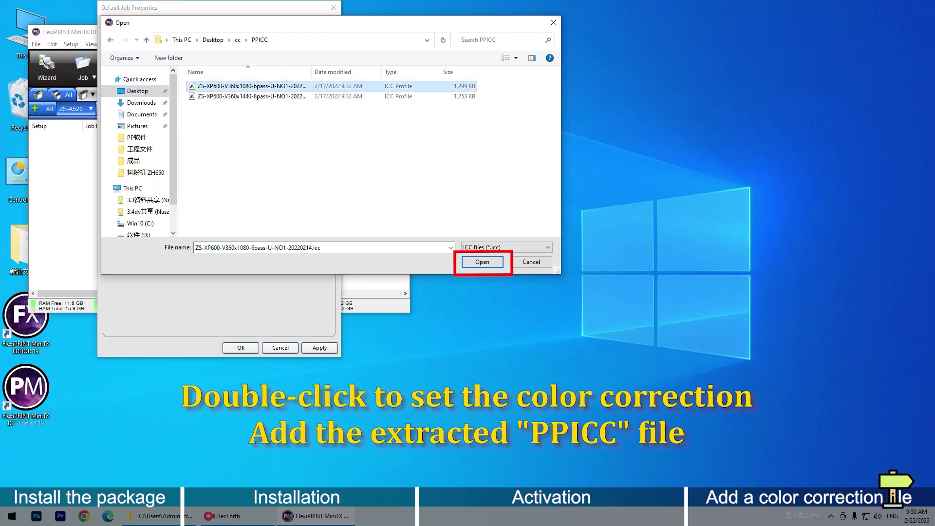
pyautogui.moveTo(231, 84); pyautogui.dragTo(271, 132)
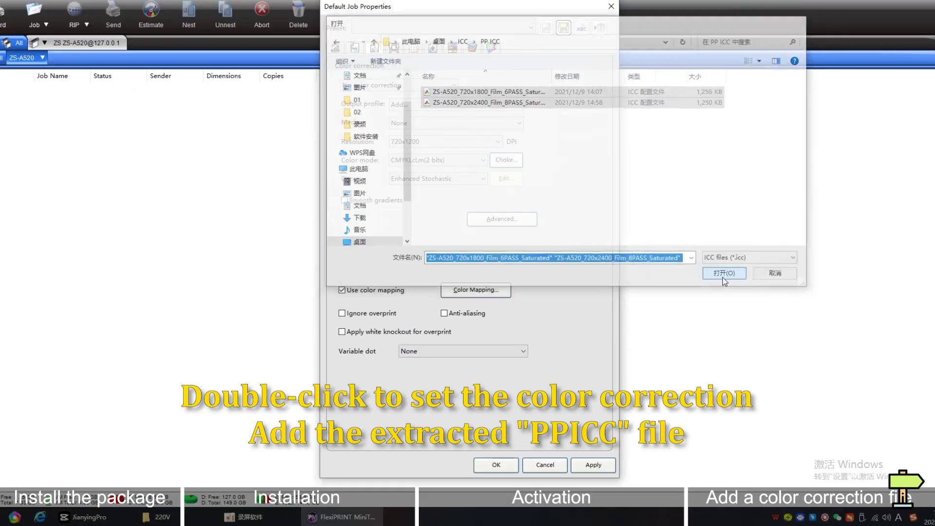
pyautogui.click(446, 141)
pyautogui.click(428, 152)
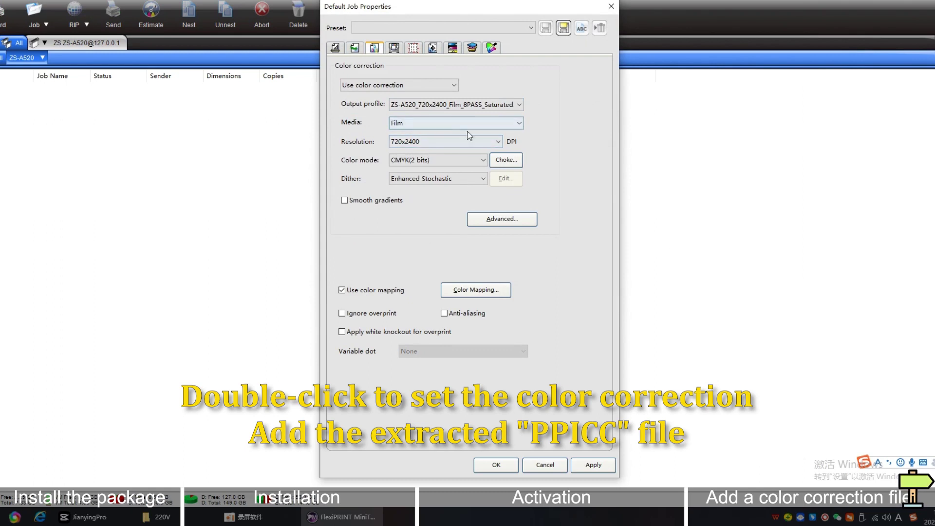